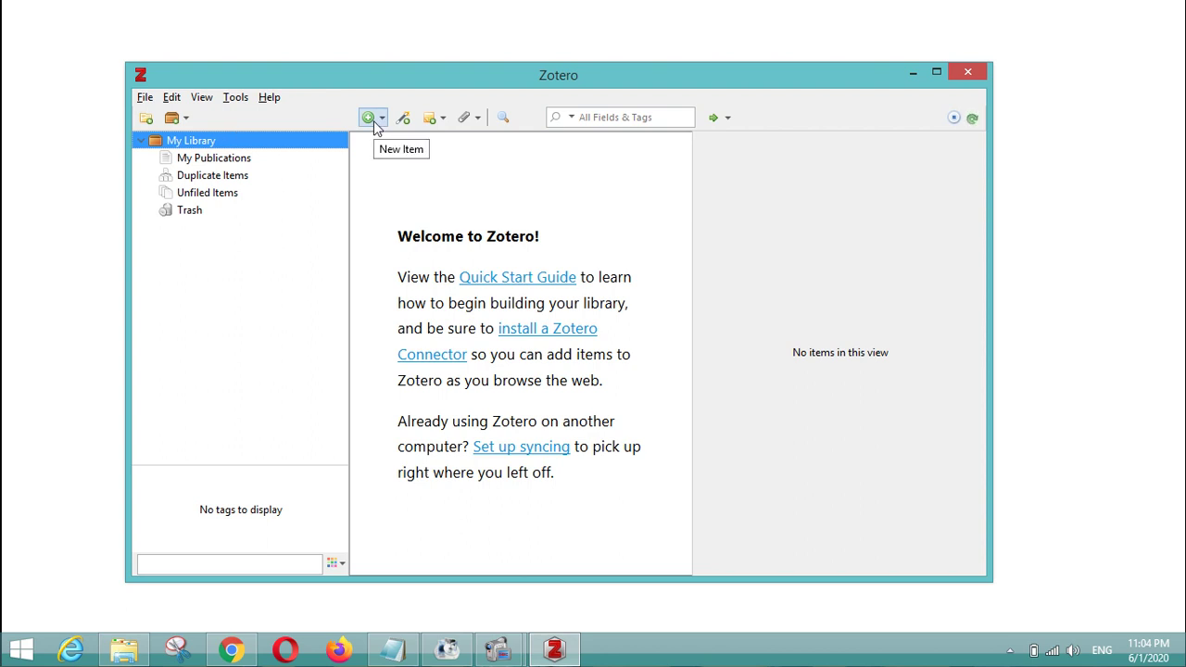
- Create a new Journal Article item in My Library with the title "Introduction to Zotero"
click(374, 121)
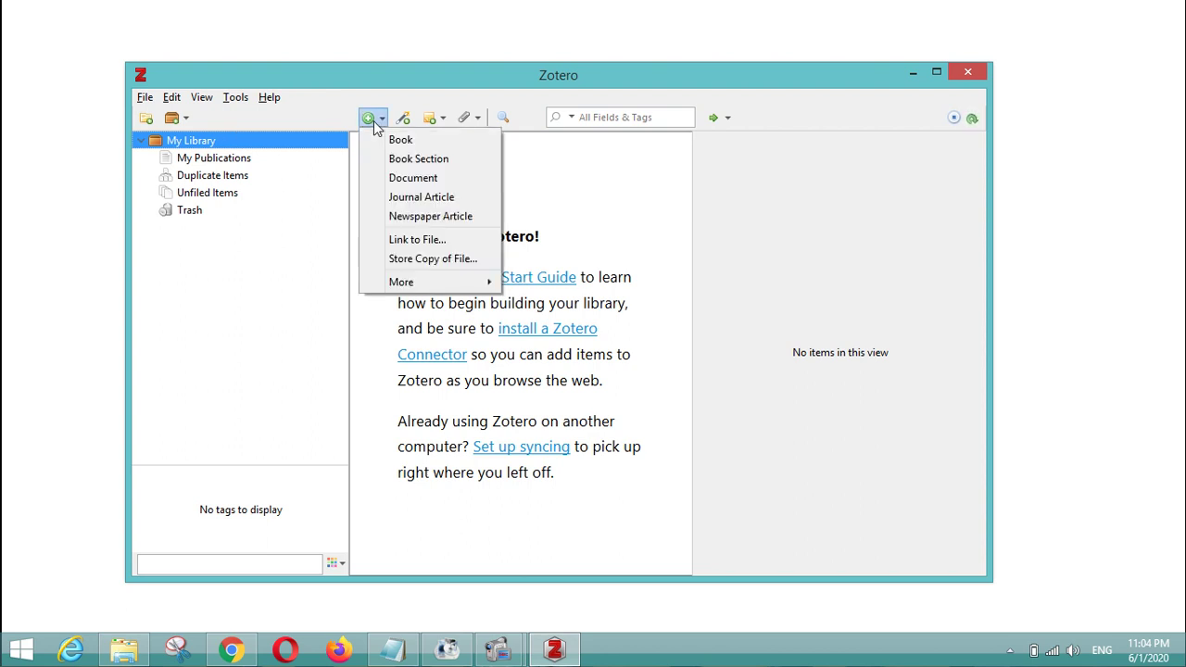
click(454, 206)
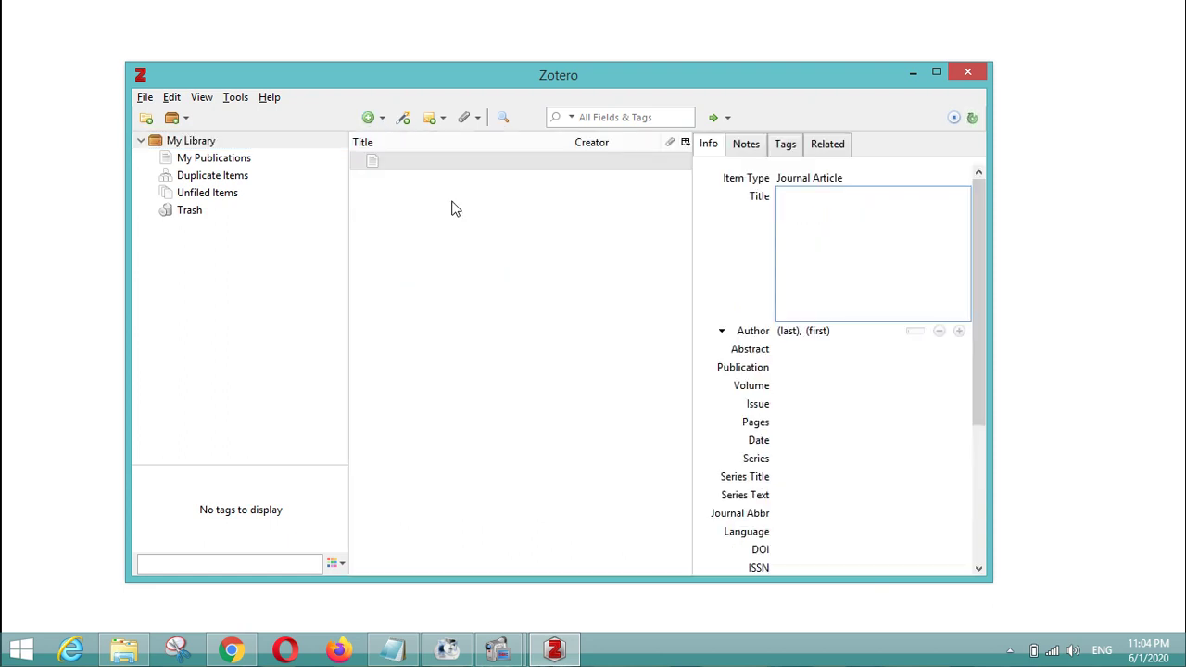
text(Introduction to Zotero)
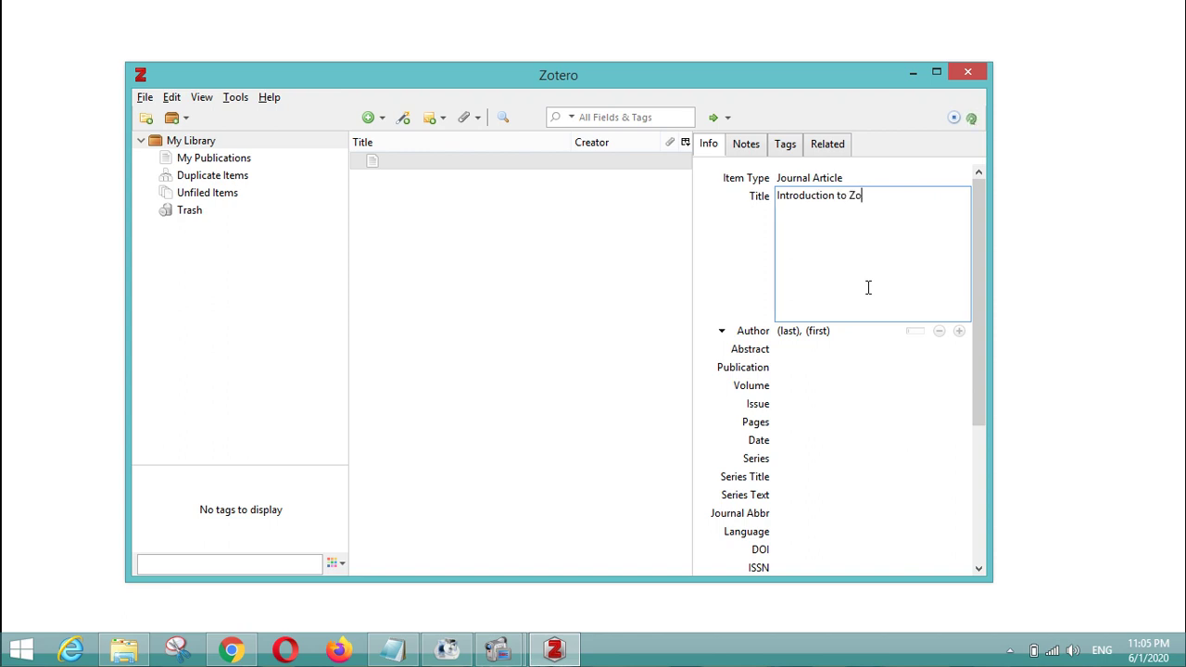
- Enter the author's first and last name for the "Introduction to Zotero" article
click(793, 337)
click(820, 334)
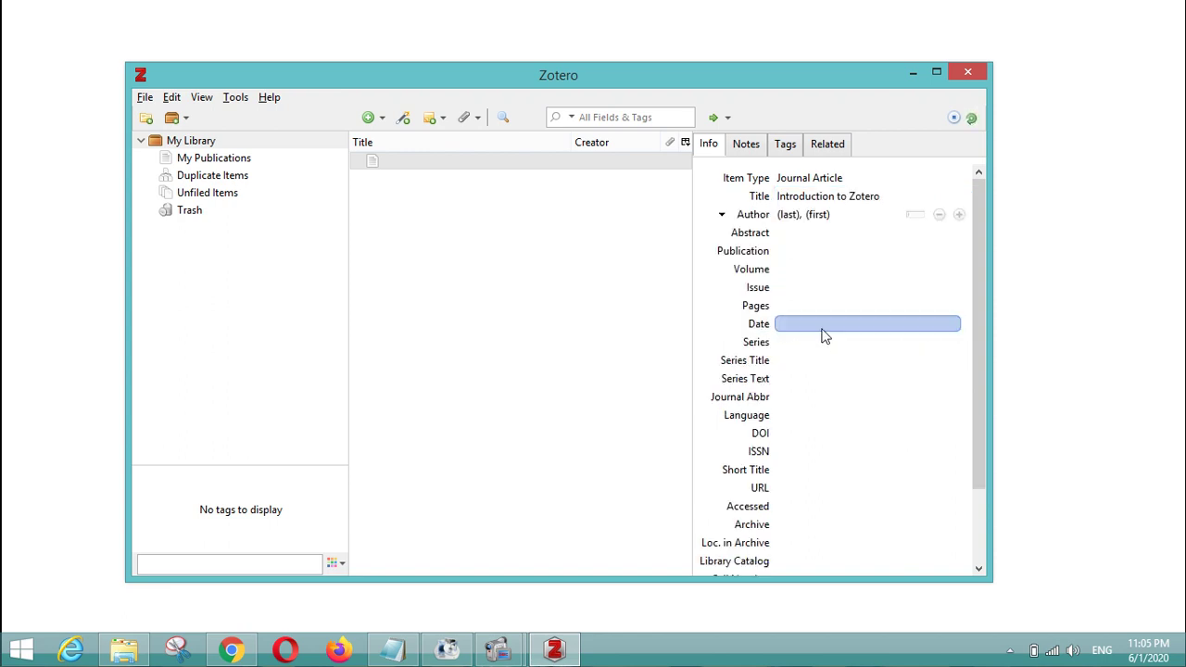
text(Tanvir)
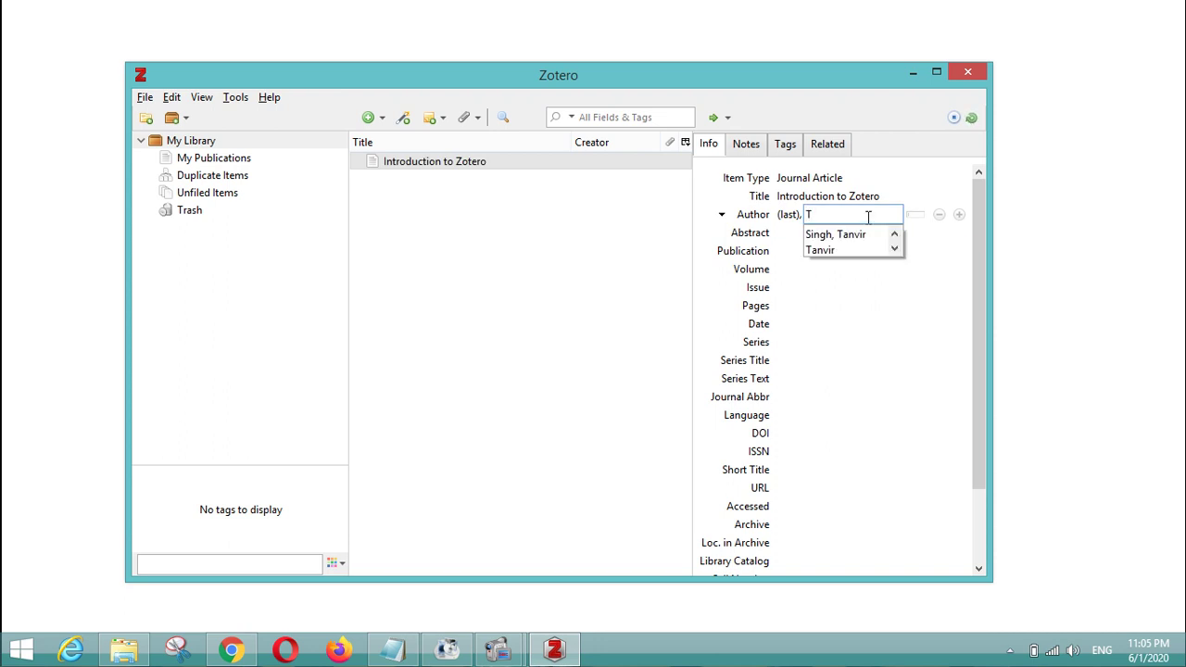
click(788, 216)
click(788, 216)
text(Singh)
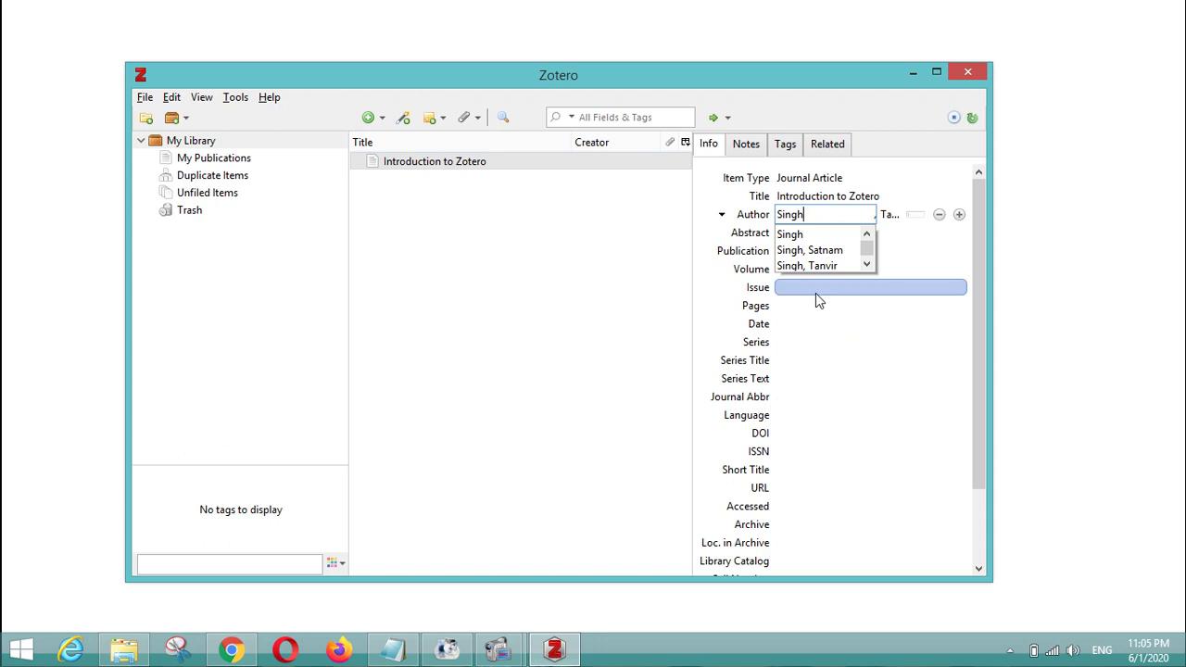
- Fill in the article's abstract as "aBC" and its publication as "IEEE"
click(917, 234)
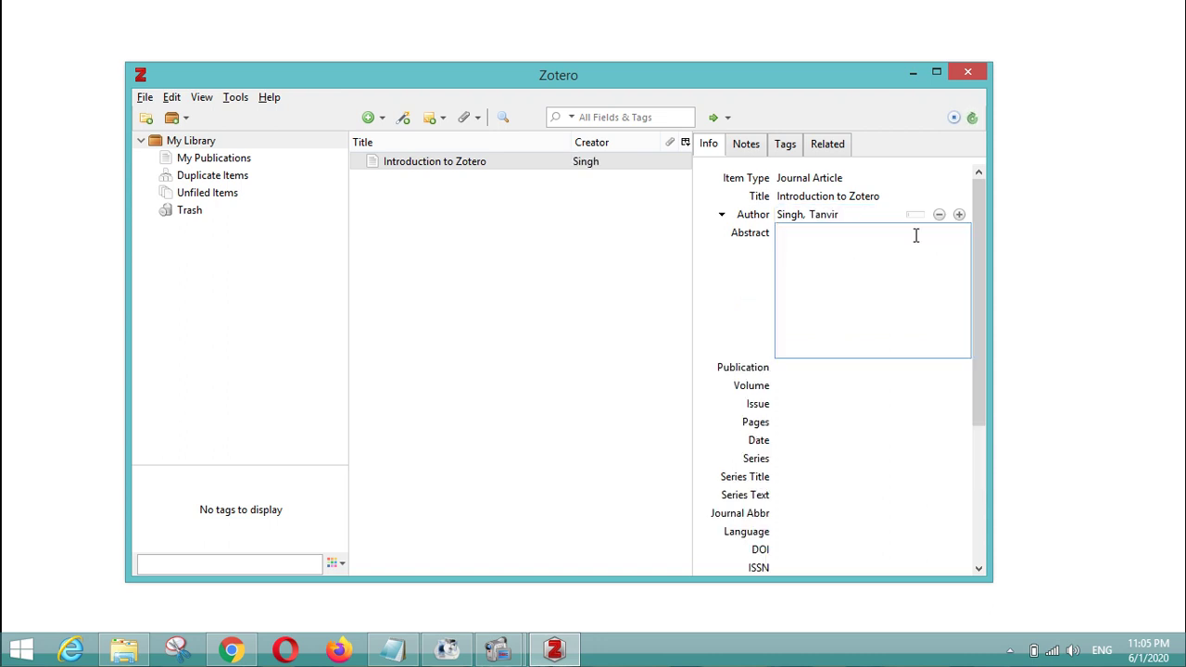
text(aBC)
key(Tab)
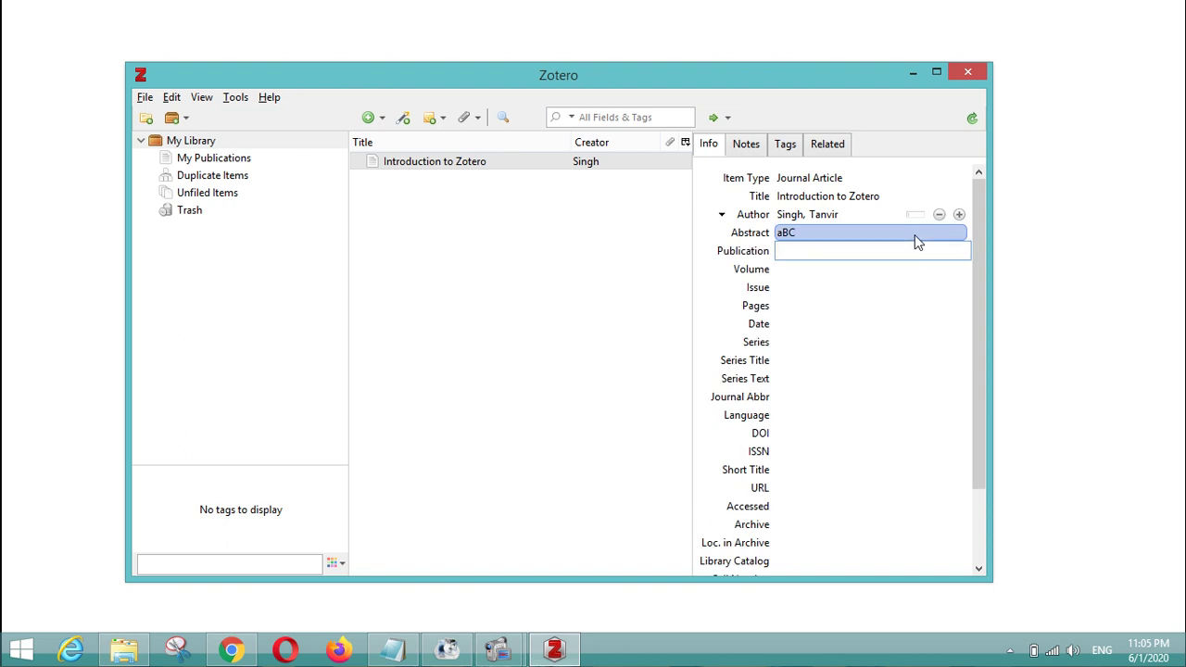
text(IEEE)
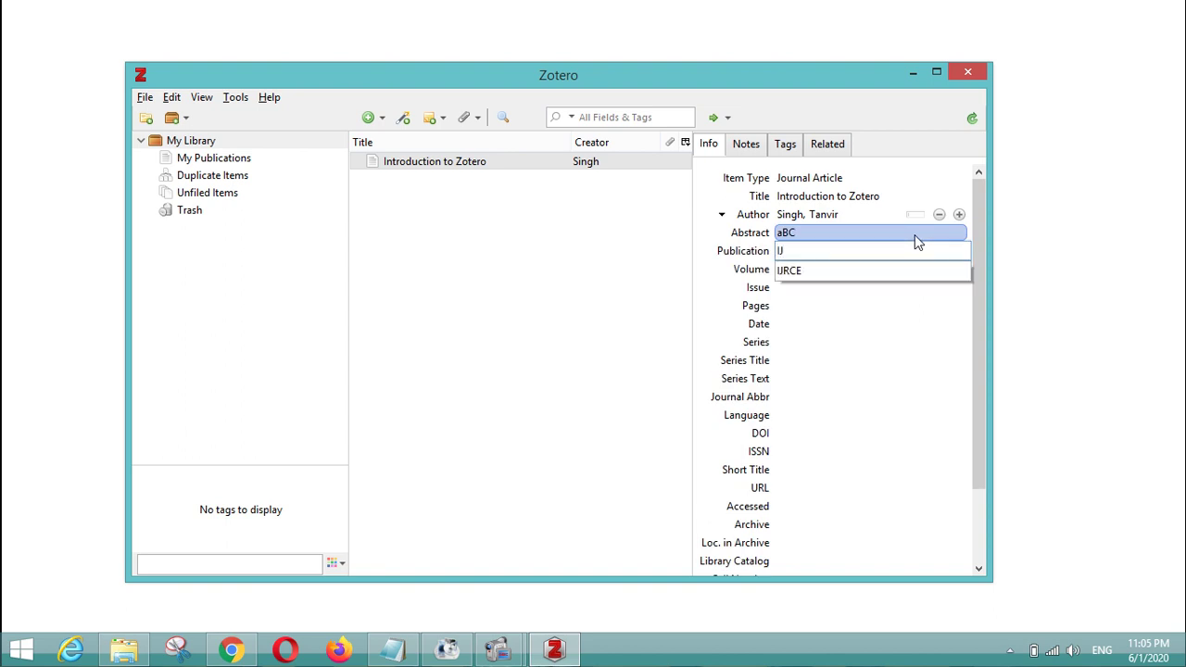
key(Tab)
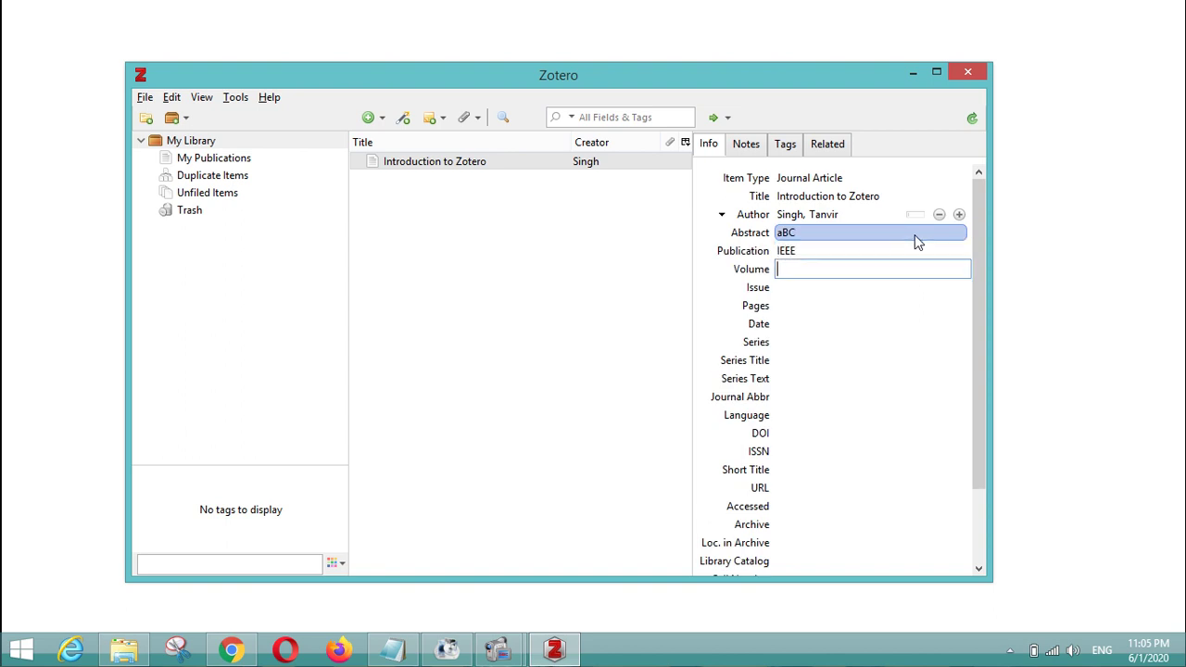
- Set the article's volume, issue and pages each to 1
text(1)
key(Tab)
text(1)
key(Tab)
text(1)
key(Tab)
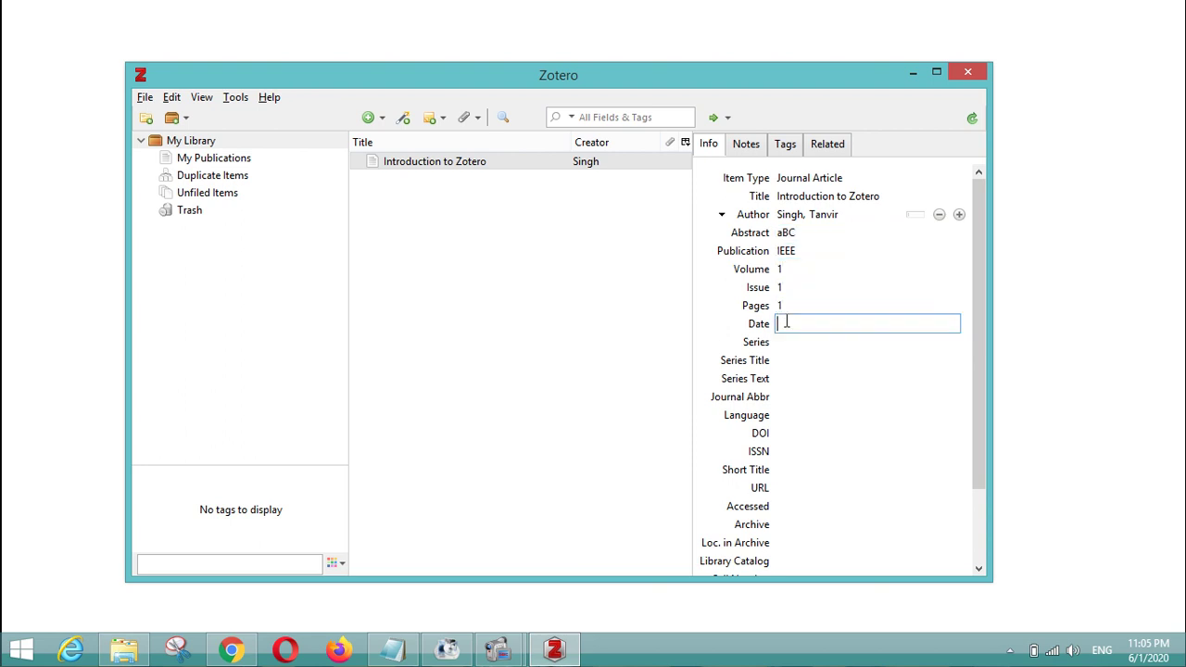
- Set the article's date to 01/06/2020 and open its URL field for editing
text(01/06/2020)
key(Tab)
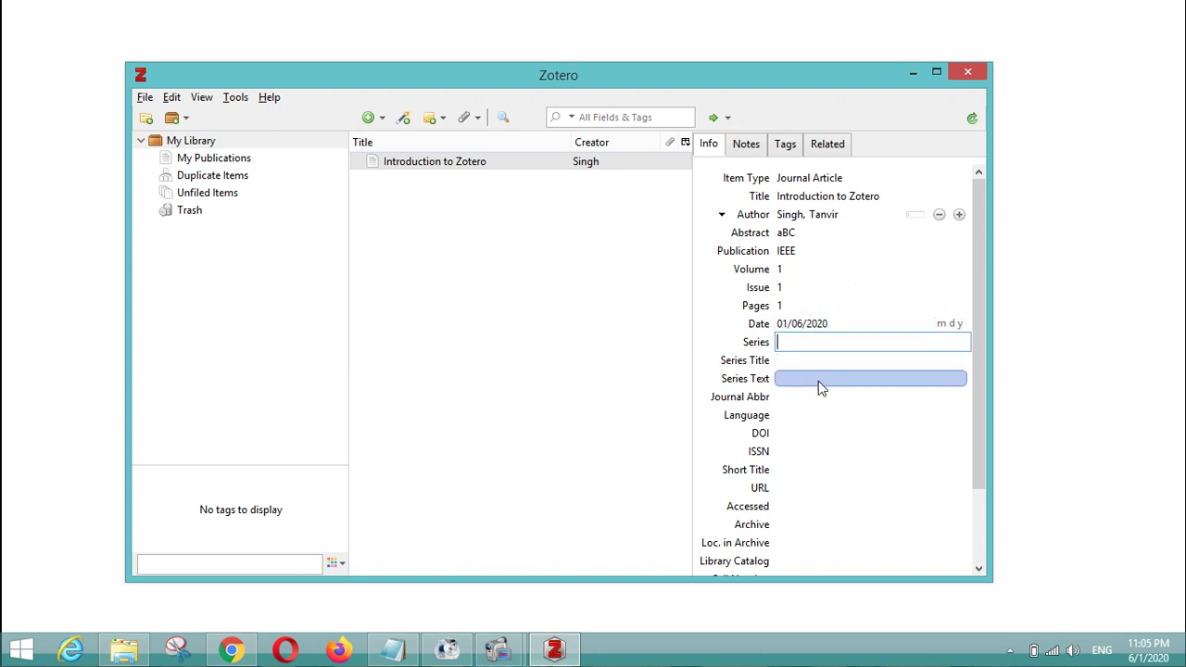
scroll(823, 385, down, 2)
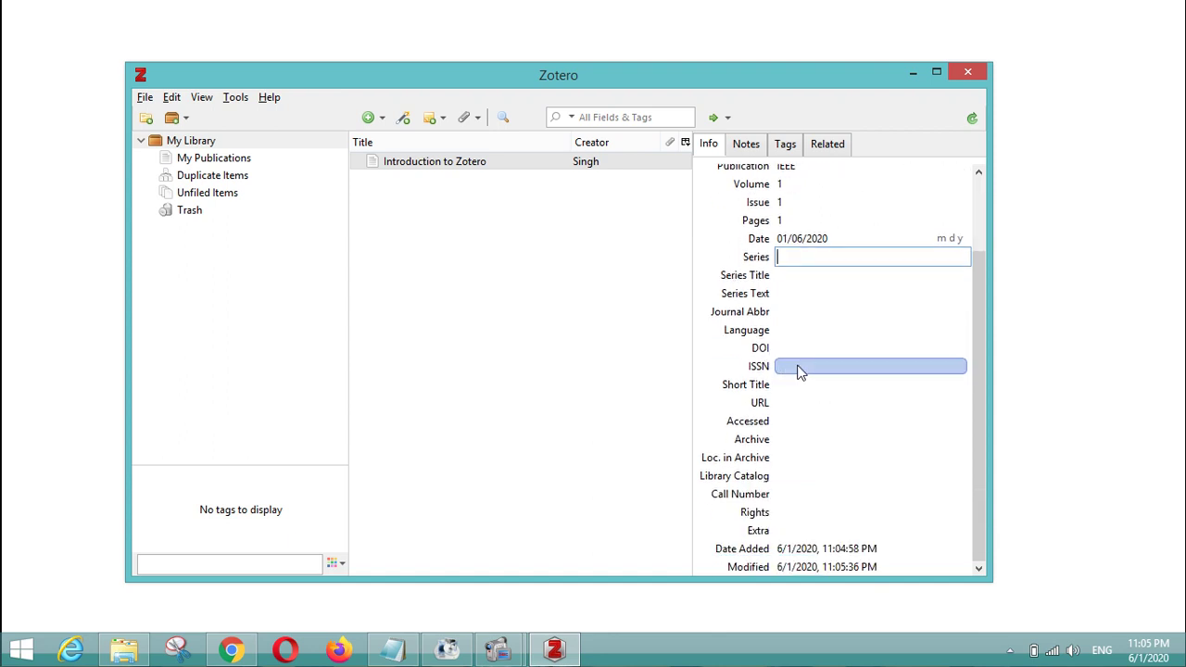
click(804, 401)
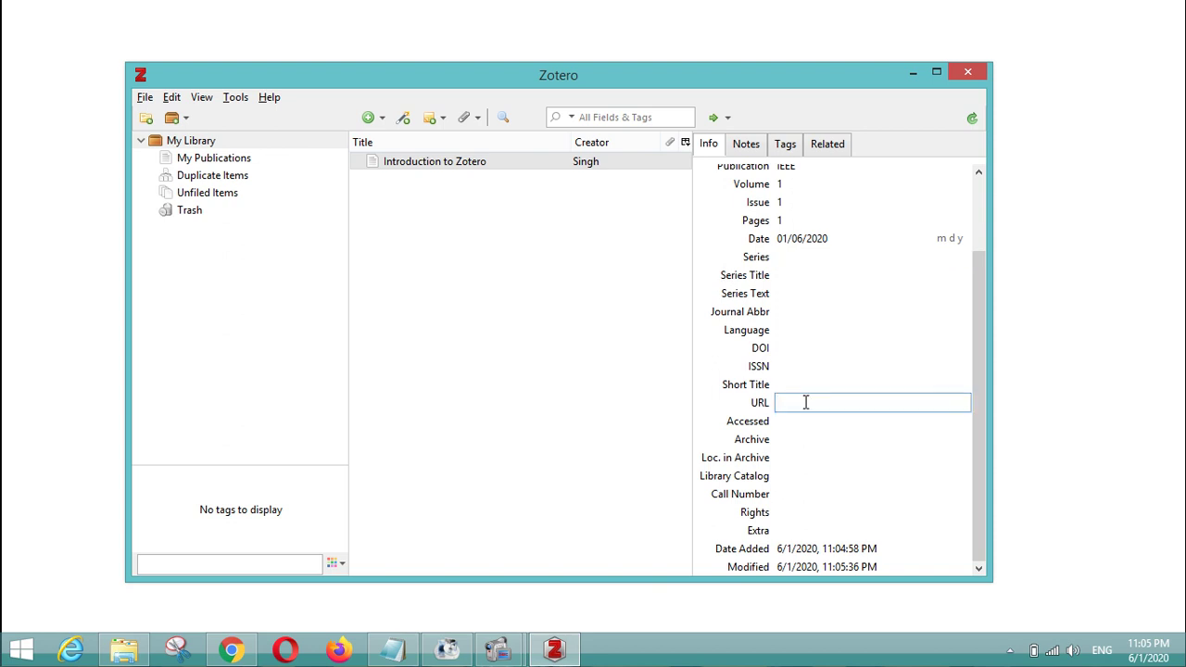
- Add a note reading "Learn about Zotero" to the "Introduction to Zotero" article
click(432, 169)
click(740, 146)
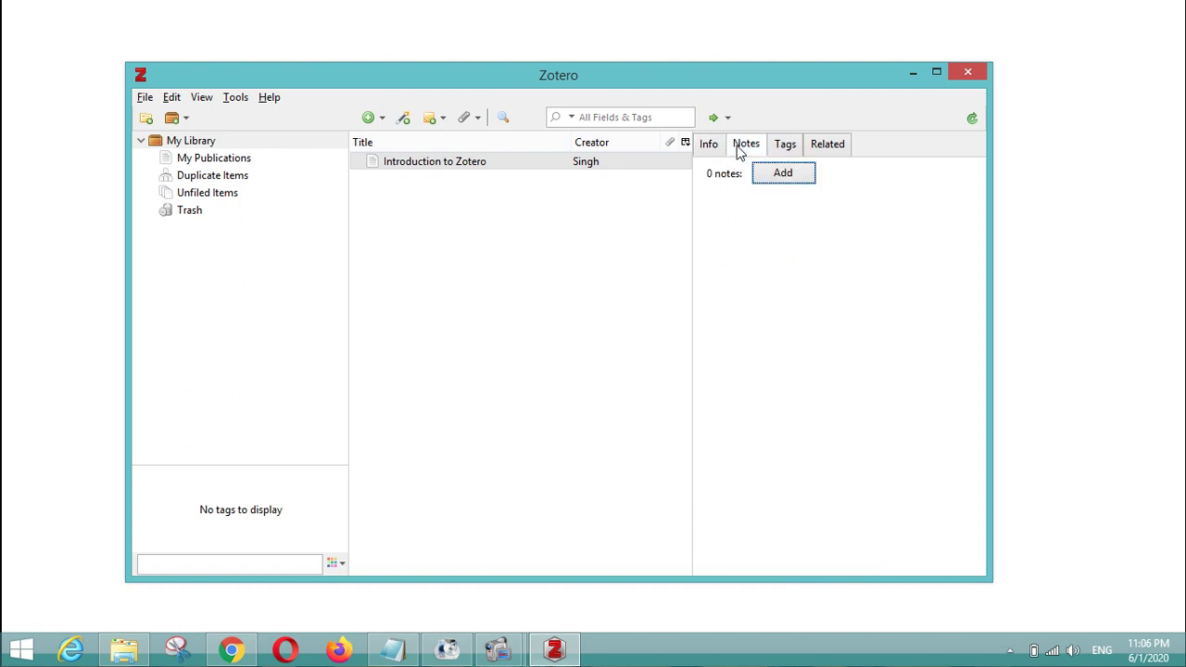
click(780, 182)
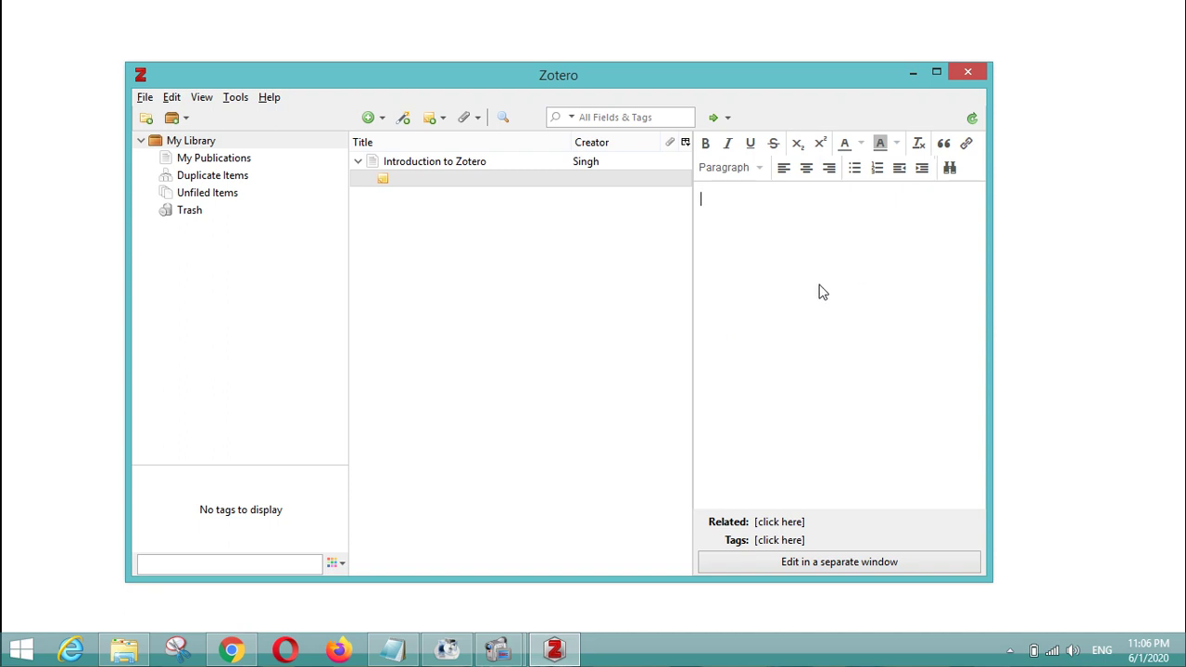
text(lEARN)
key(BackSpace)
key(BackSpace)
key(BackSpace)
key(BackSpace)
text(Learn about Zotero)
click(524, 184)
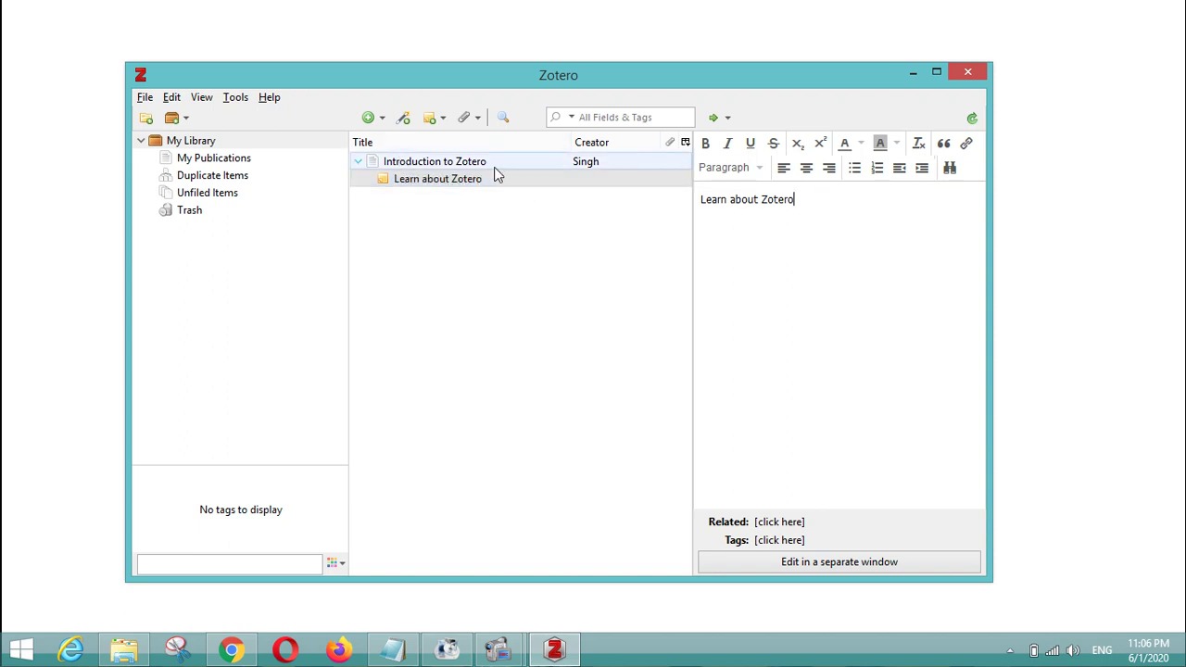
click(417, 179)
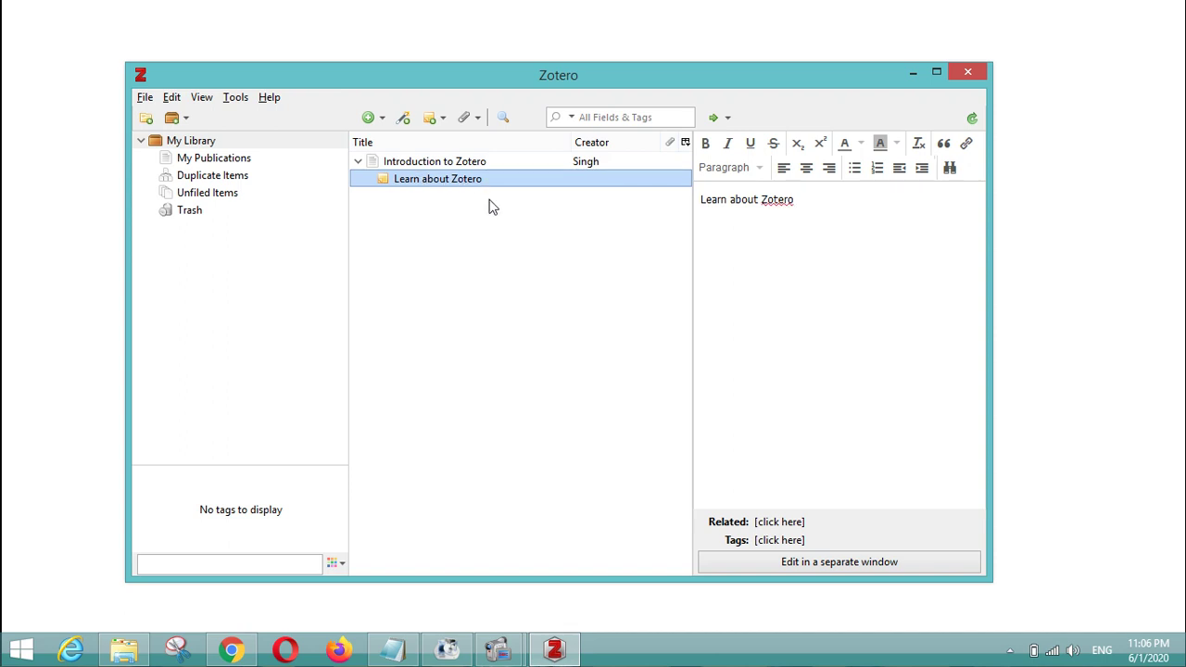
- Review the notes, tags, related items and info of the "Introduction to Zotero" article
click(436, 161)
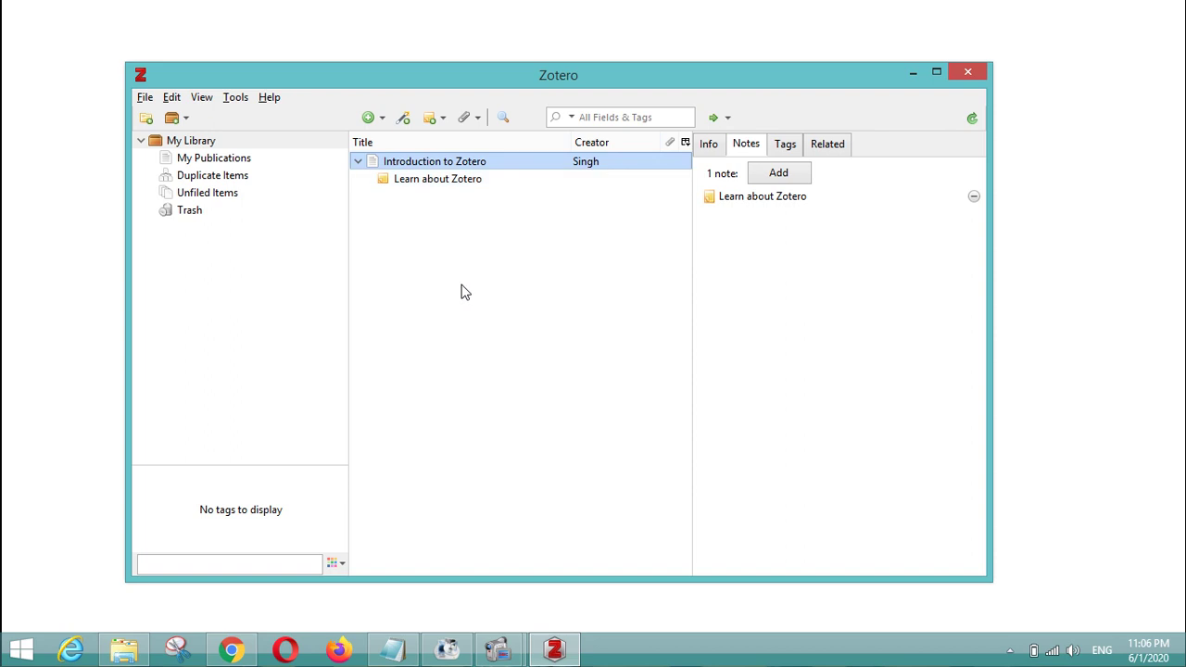
click(778, 150)
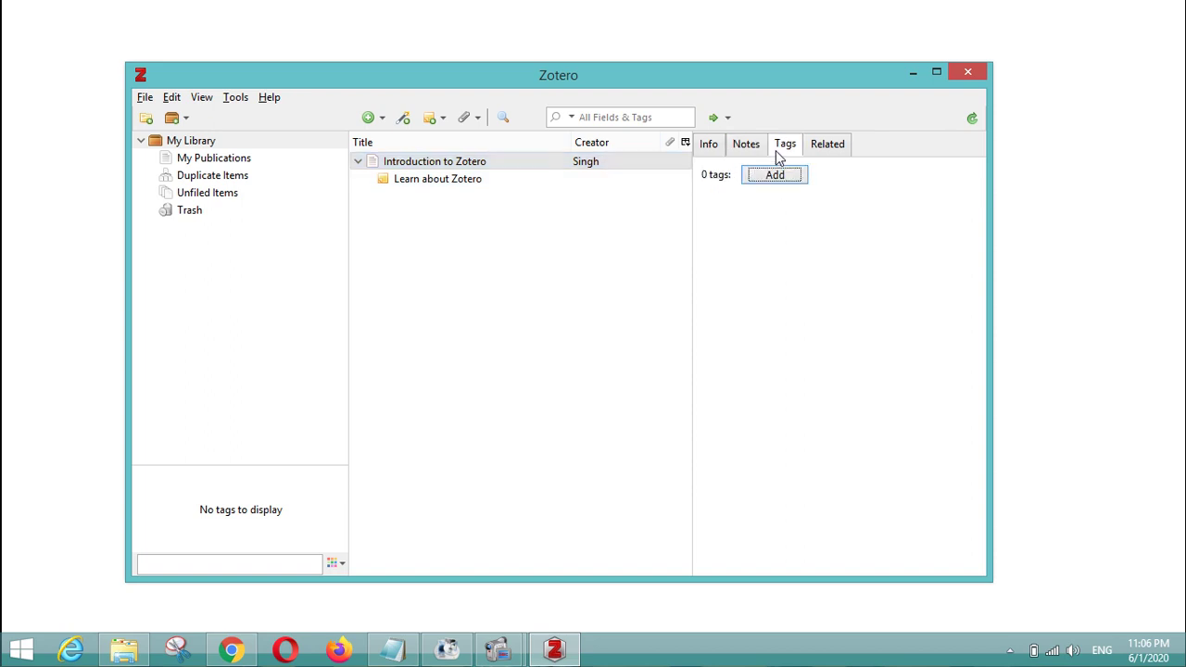
click(821, 156)
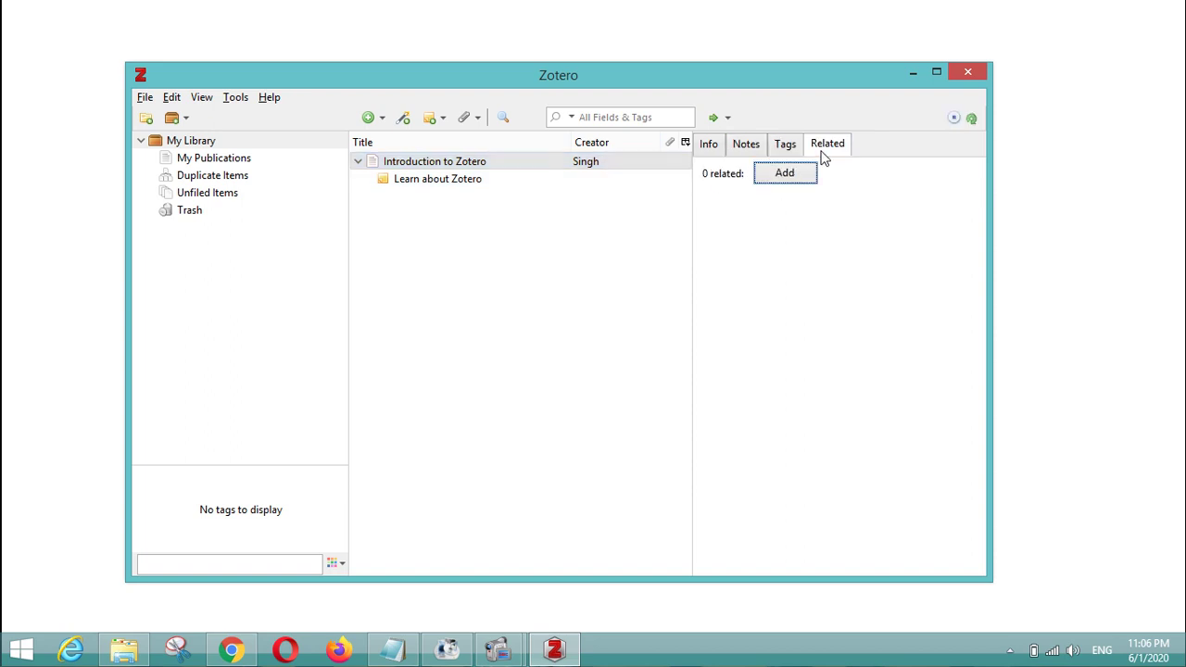
click(713, 148)
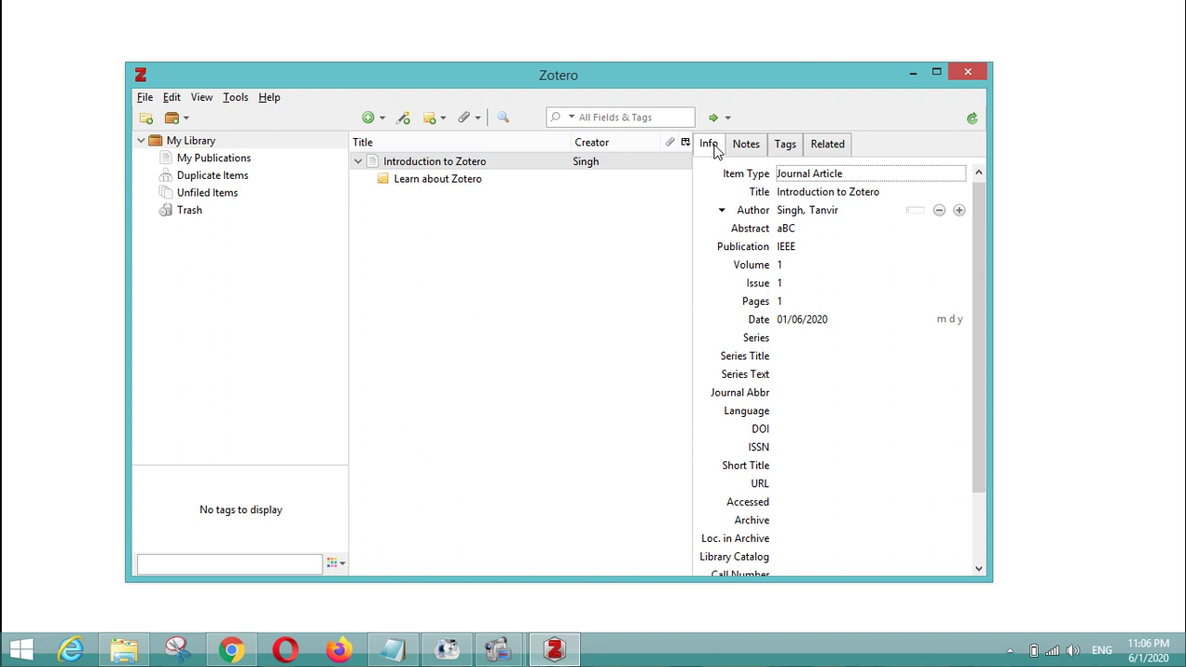
- Switch to Chrome, open zotero.org in a new window and examine the sample library pictured on its home page
click(235, 651)
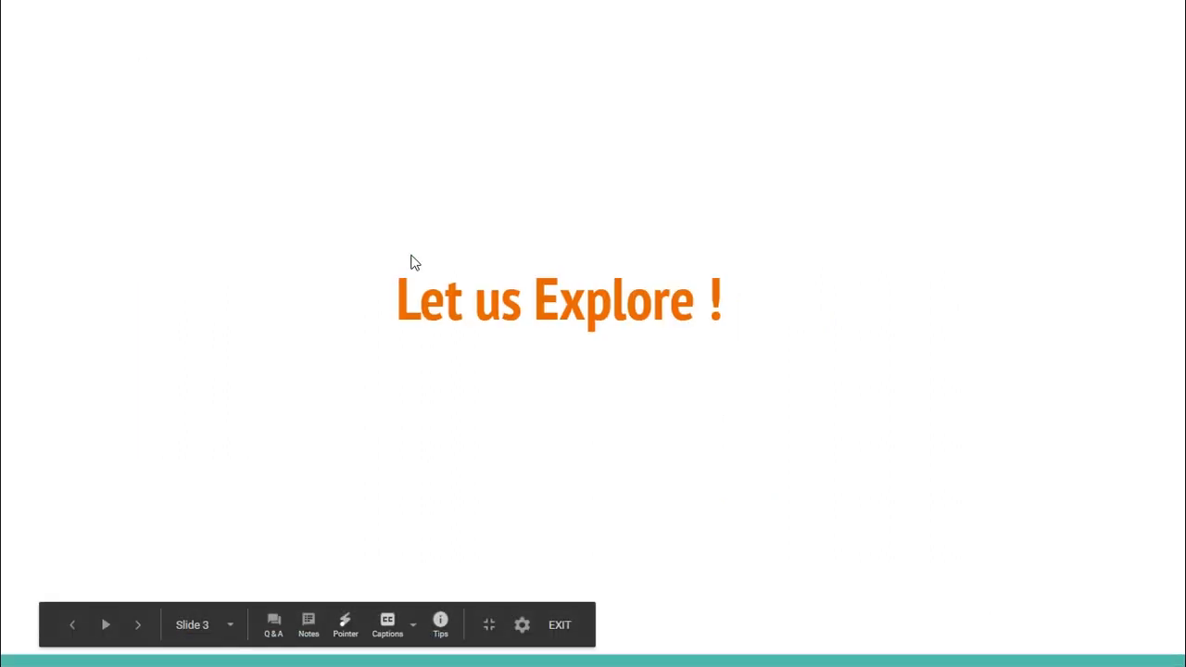
key(ctrl+n)
text(zoter)
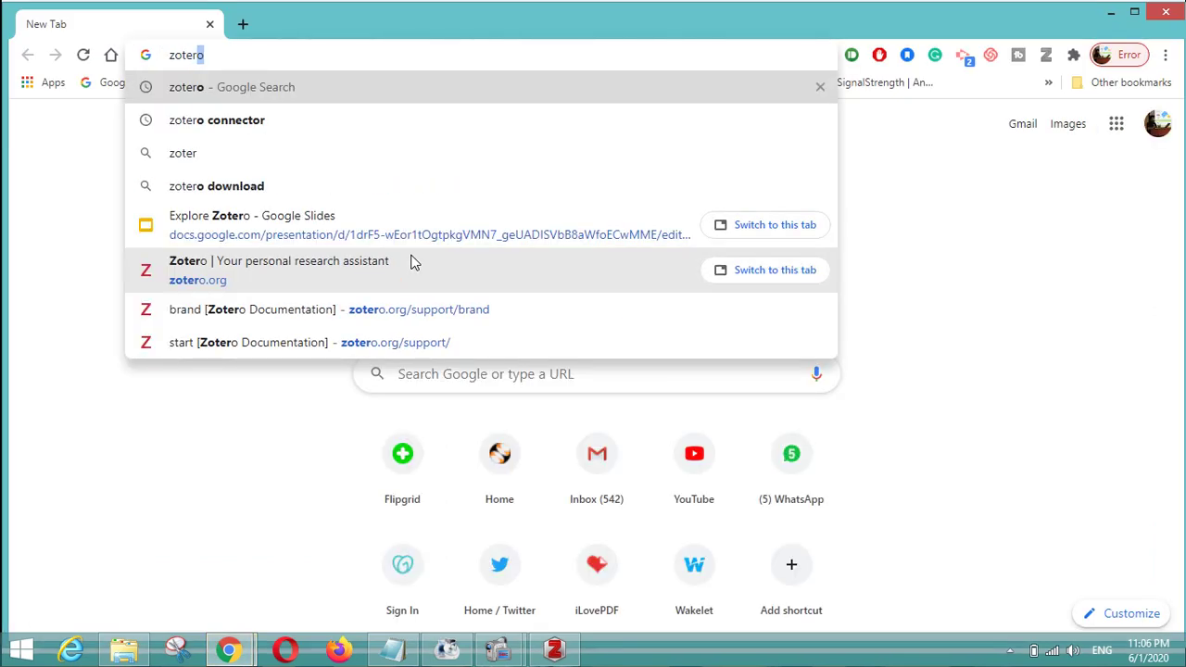
key(Return)
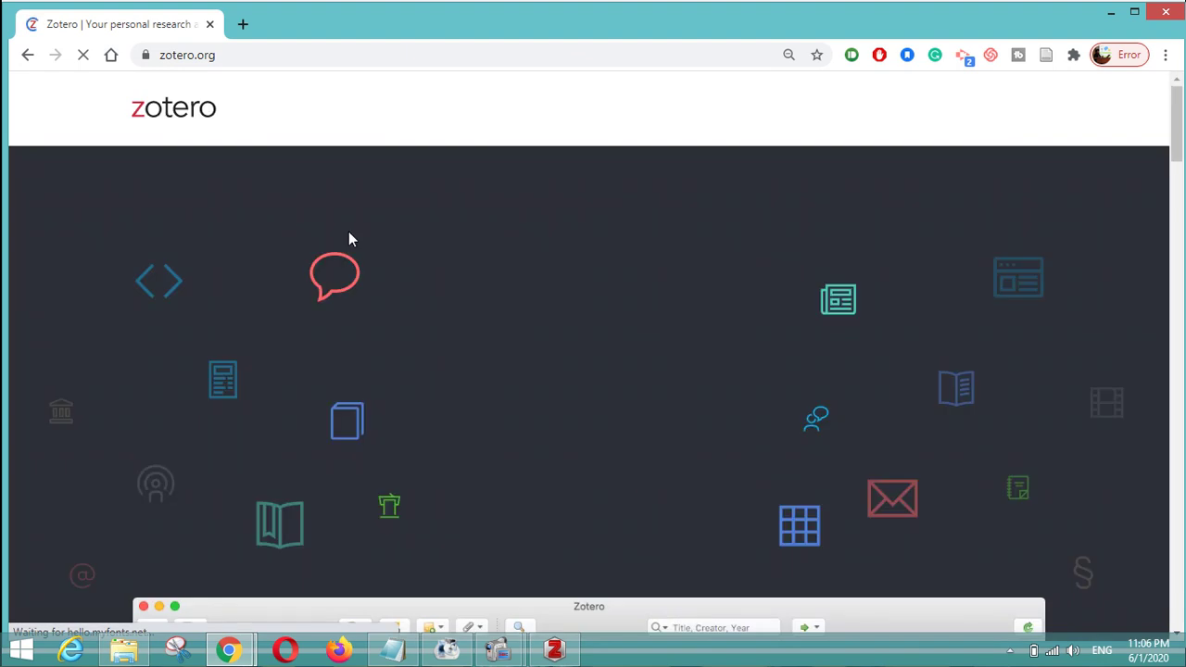
scroll(348, 232, down, 4)
scroll(348, 231, down, 1)
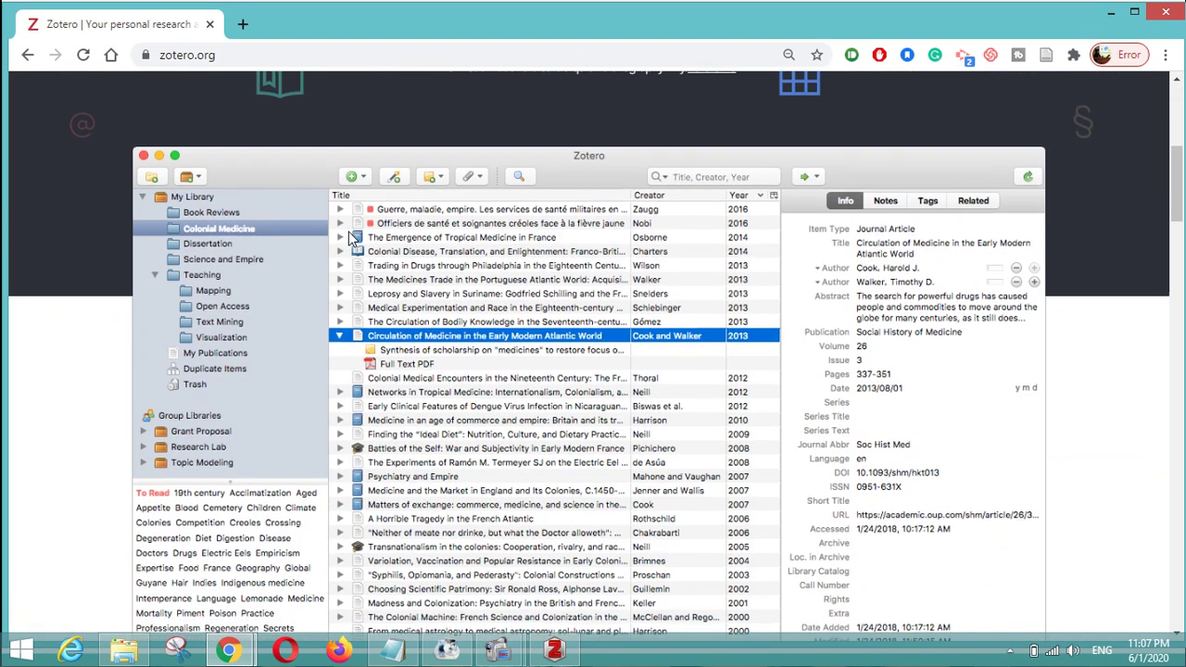
scroll(540, 342, down, 1)
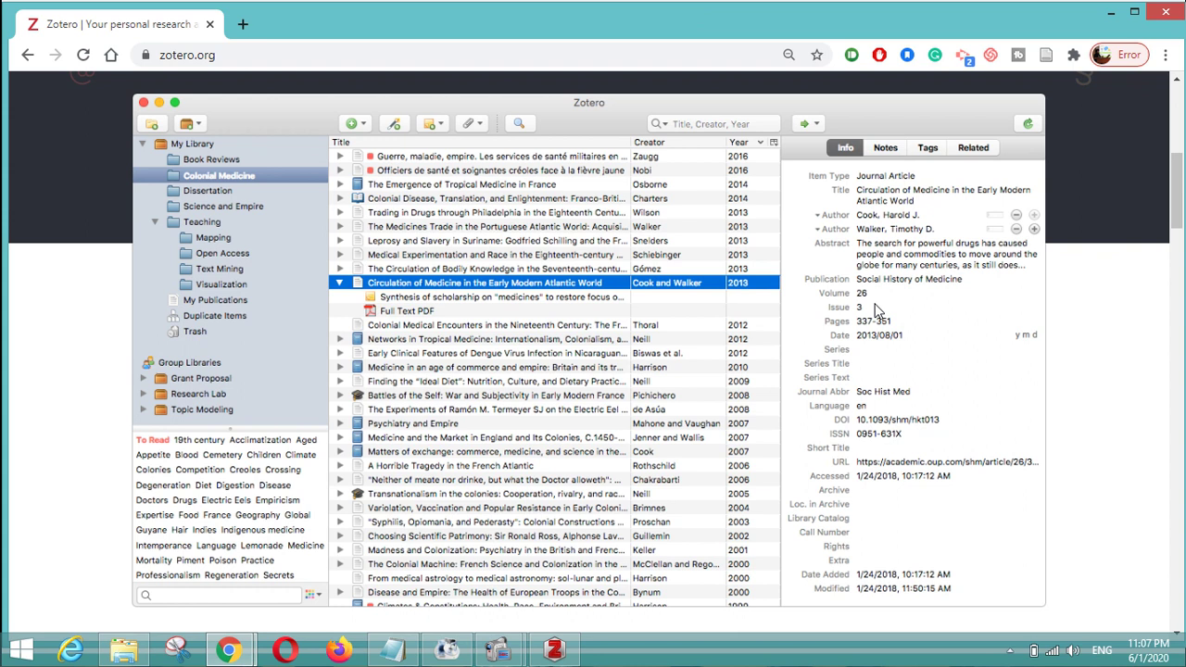
- Open the bookmarked Google Scholar profile in a new tab and go to its "Energy optimization in wireless communication network" paper on IEEE Xplore
key(ctrl+t)
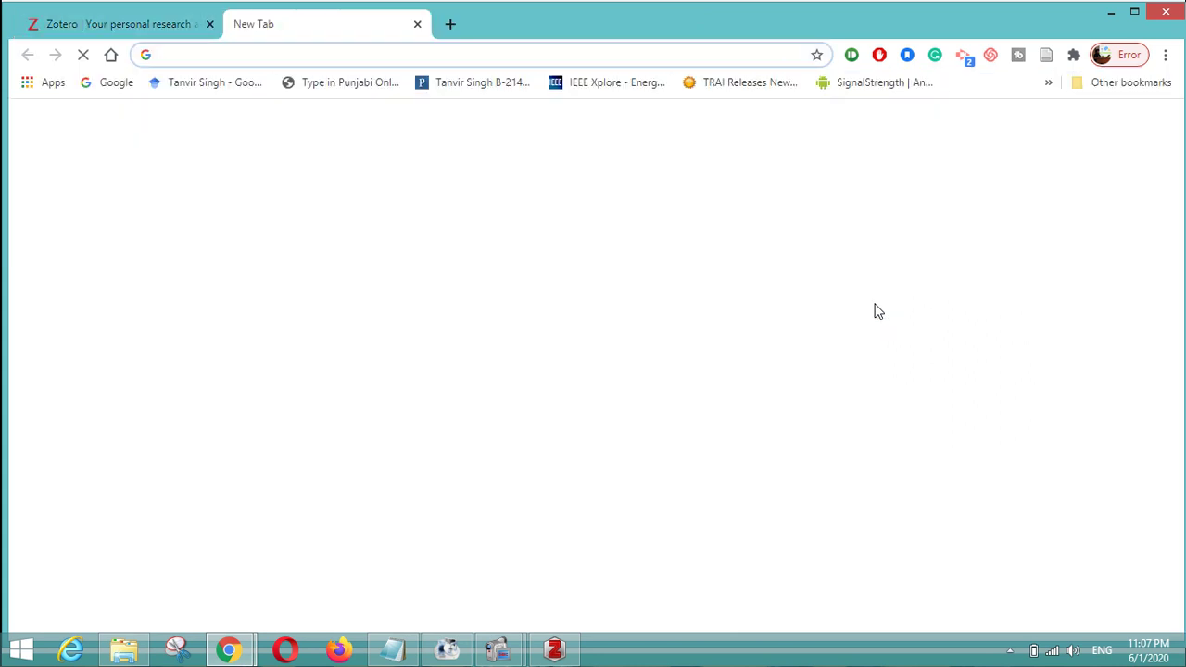
click(211, 92)
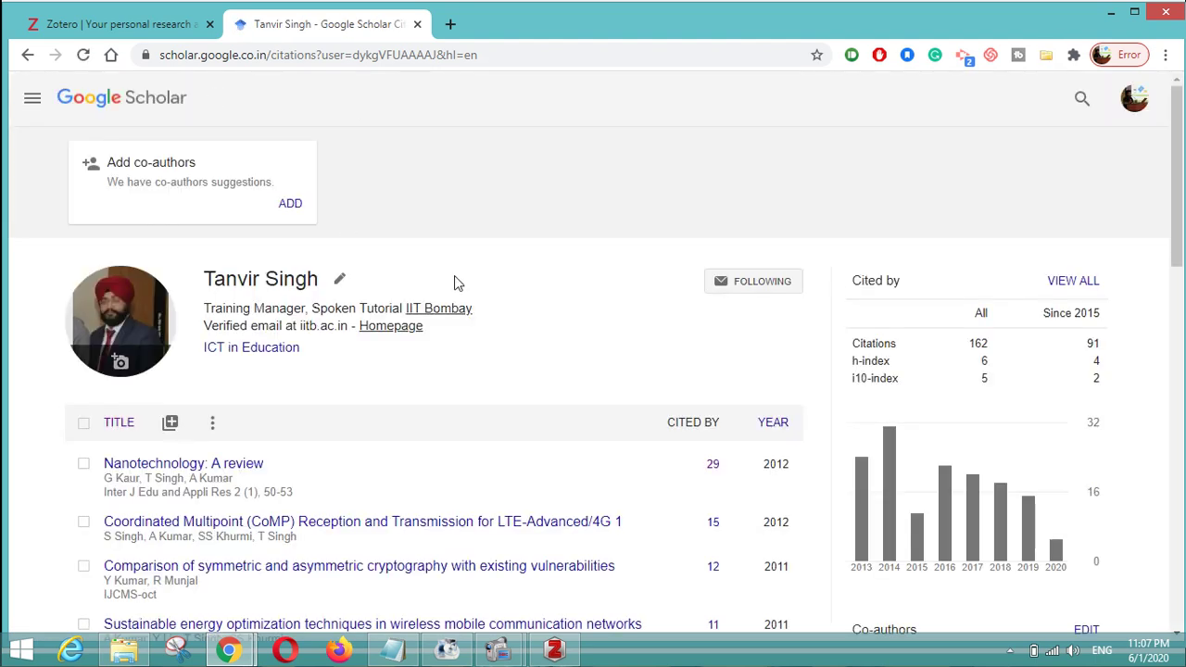
scroll(454, 282, down, 2)
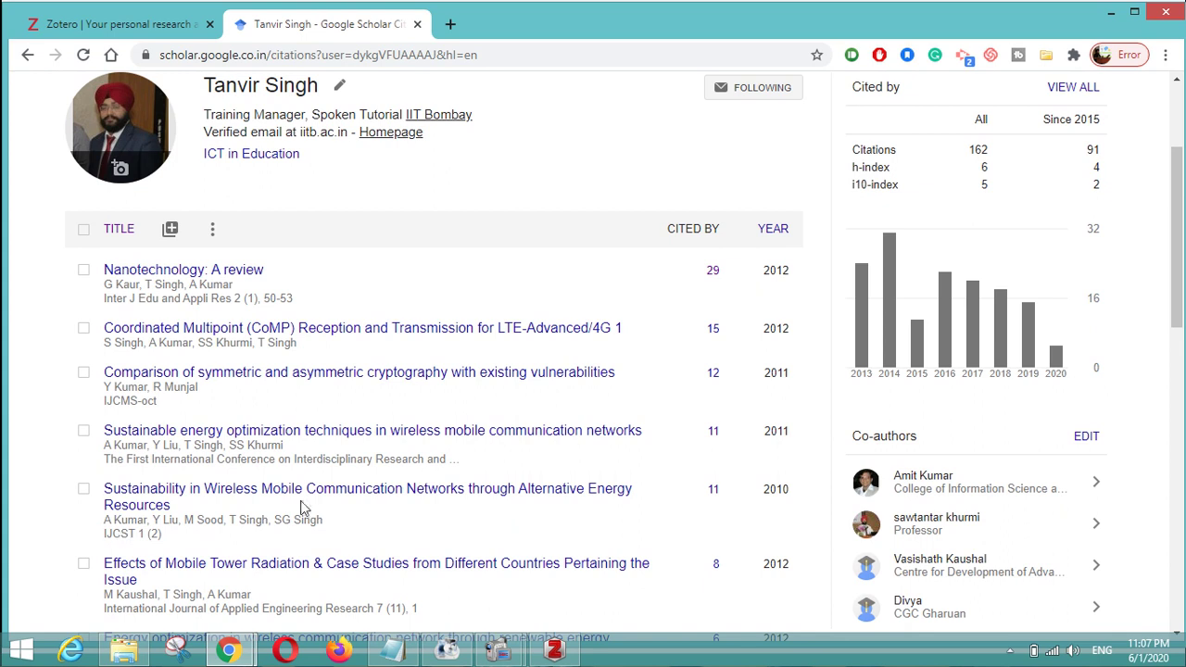
scroll(248, 459, down, 1)
click(223, 536)
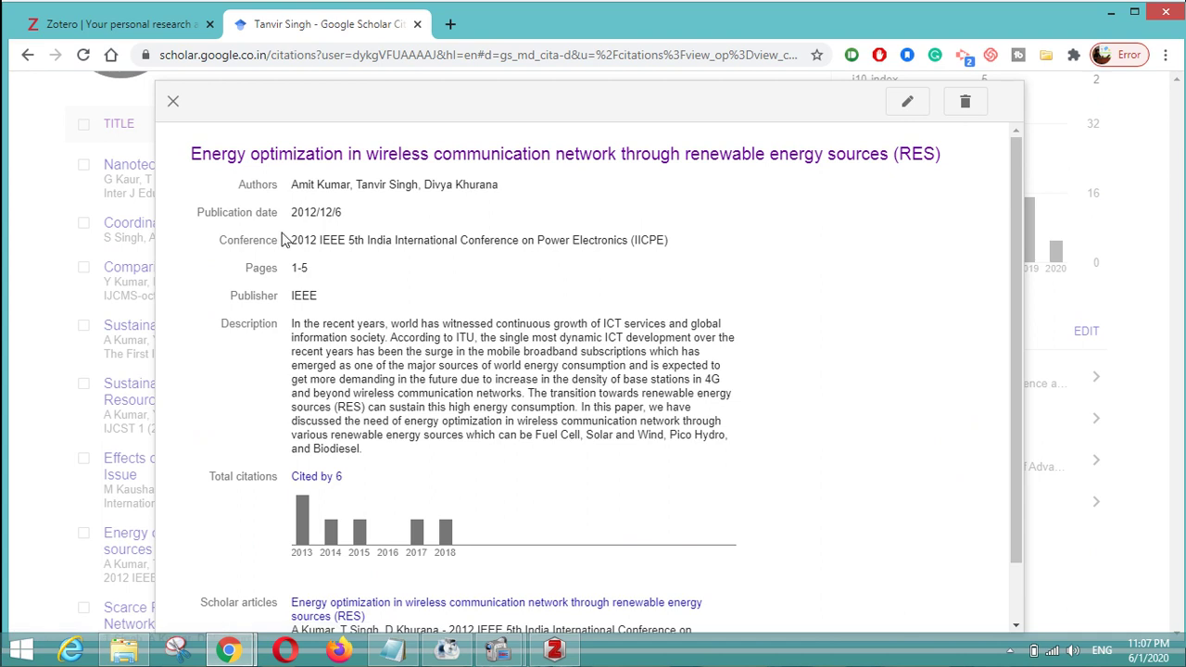
click(366, 155)
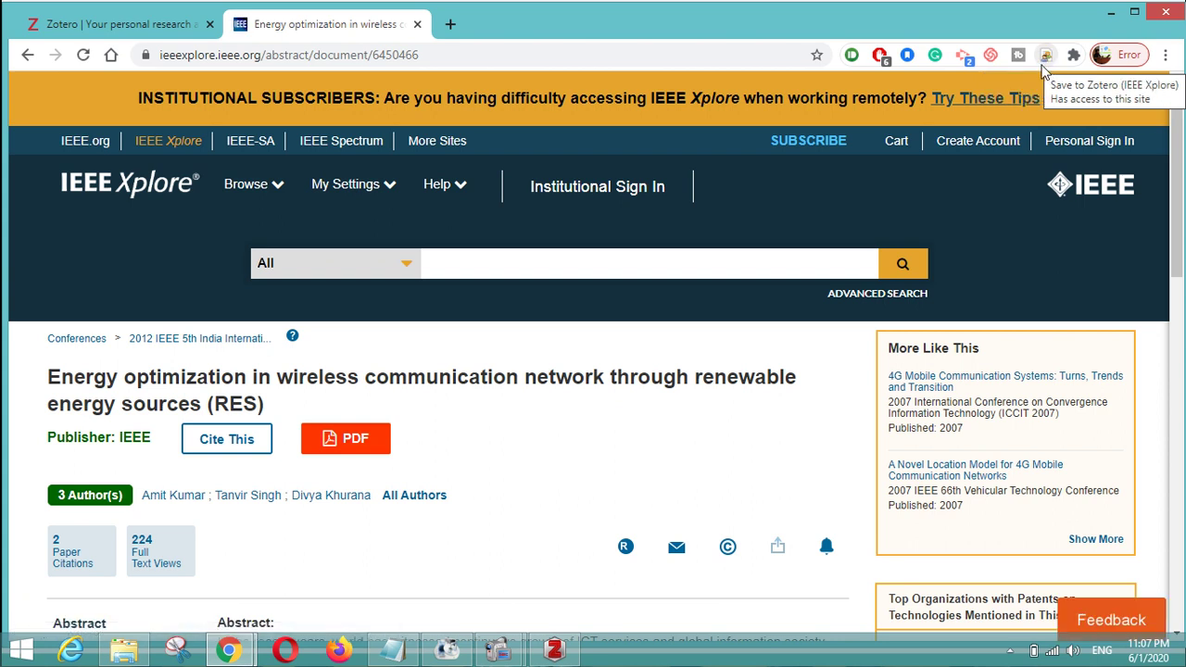
- Save the IEEE Xplore paper to My Library with the Zotero Connector, without adding tags
click(1045, 56)
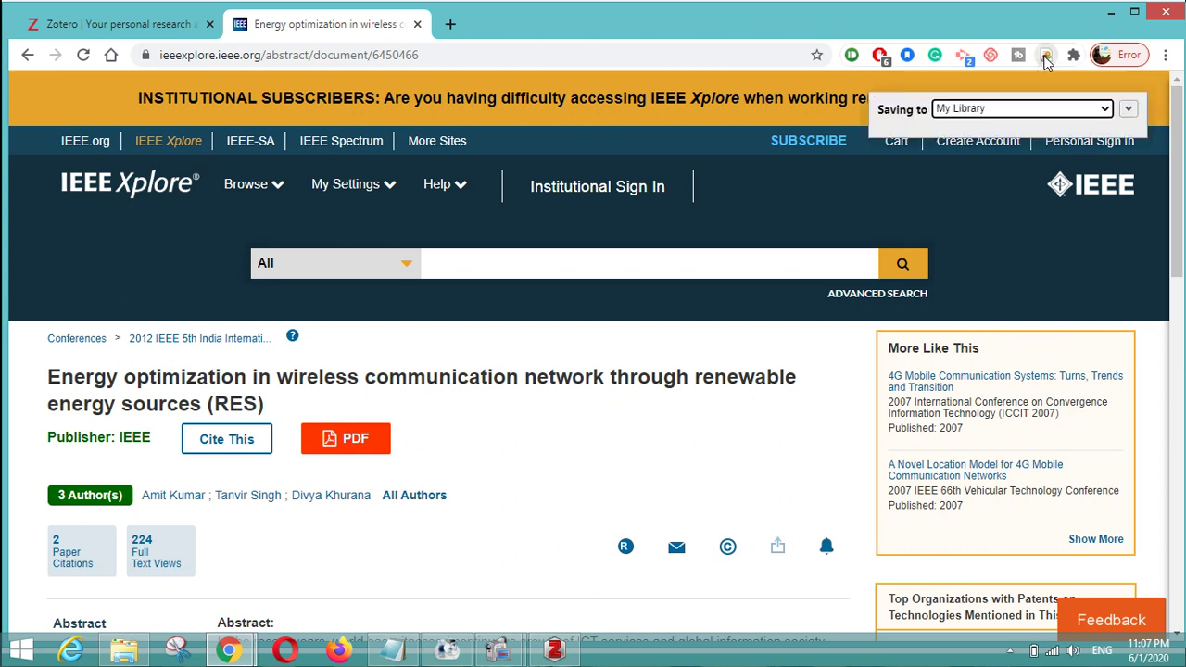
click(1127, 109)
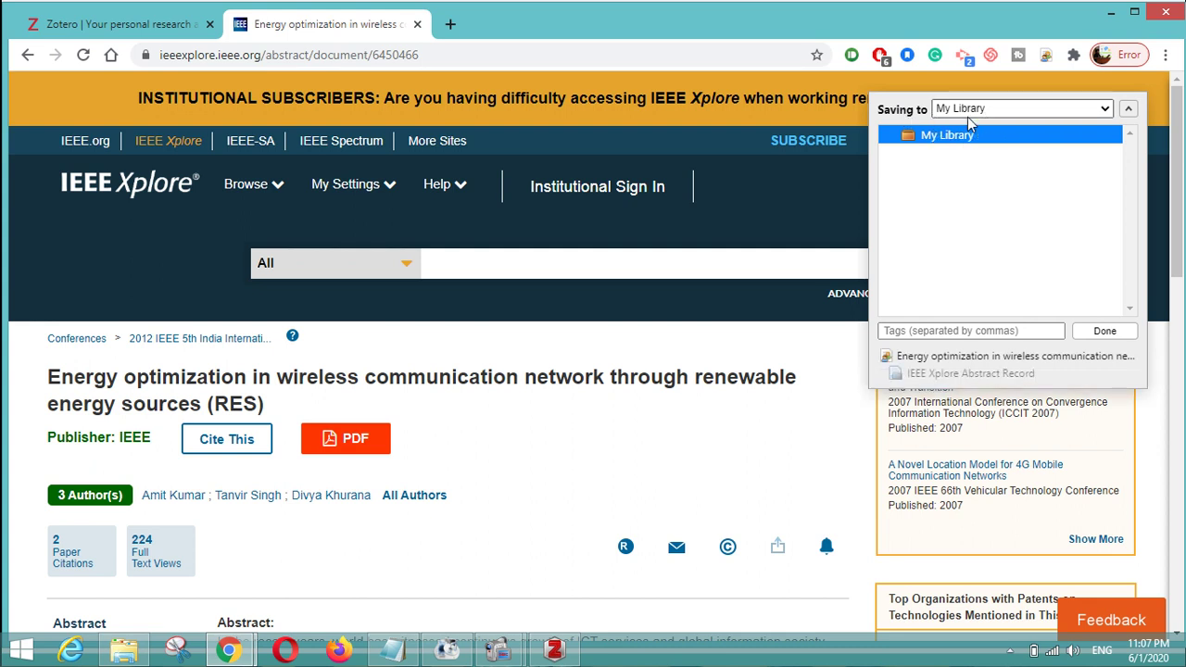
click(1101, 331)
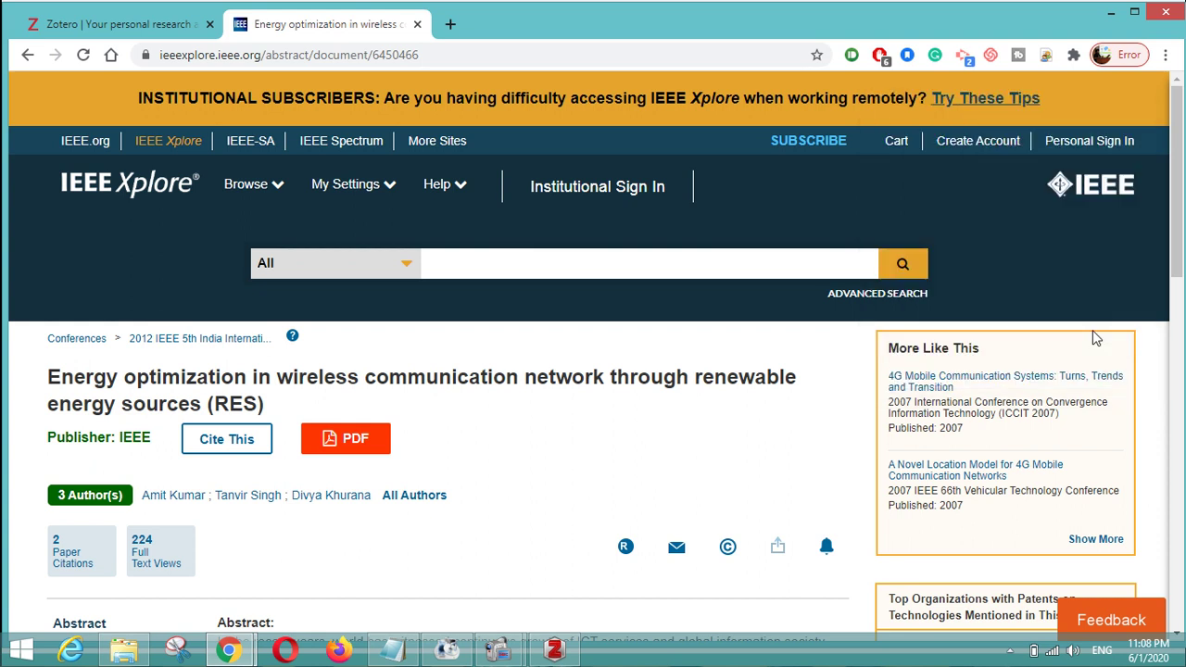
- Compare the title, authors, abstract and conference details of the "Energy optimization" item in Zotero with its IEEE Xplore page
click(556, 650)
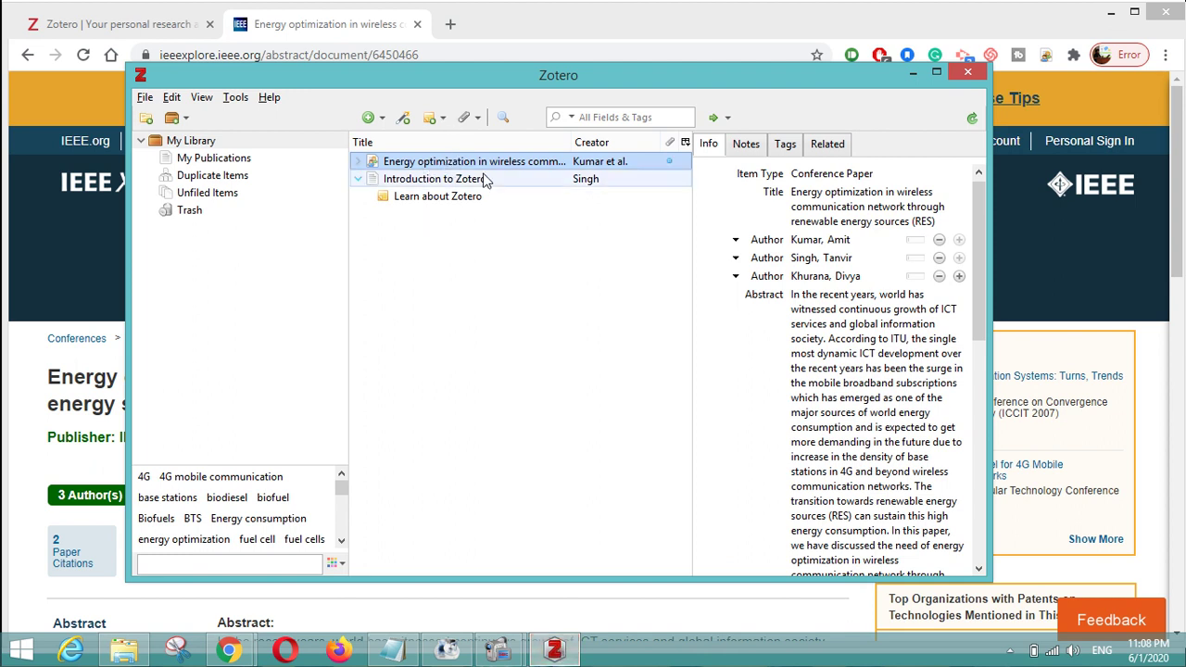
key(alt+Tab)
scroll(405, 442, down, 1)
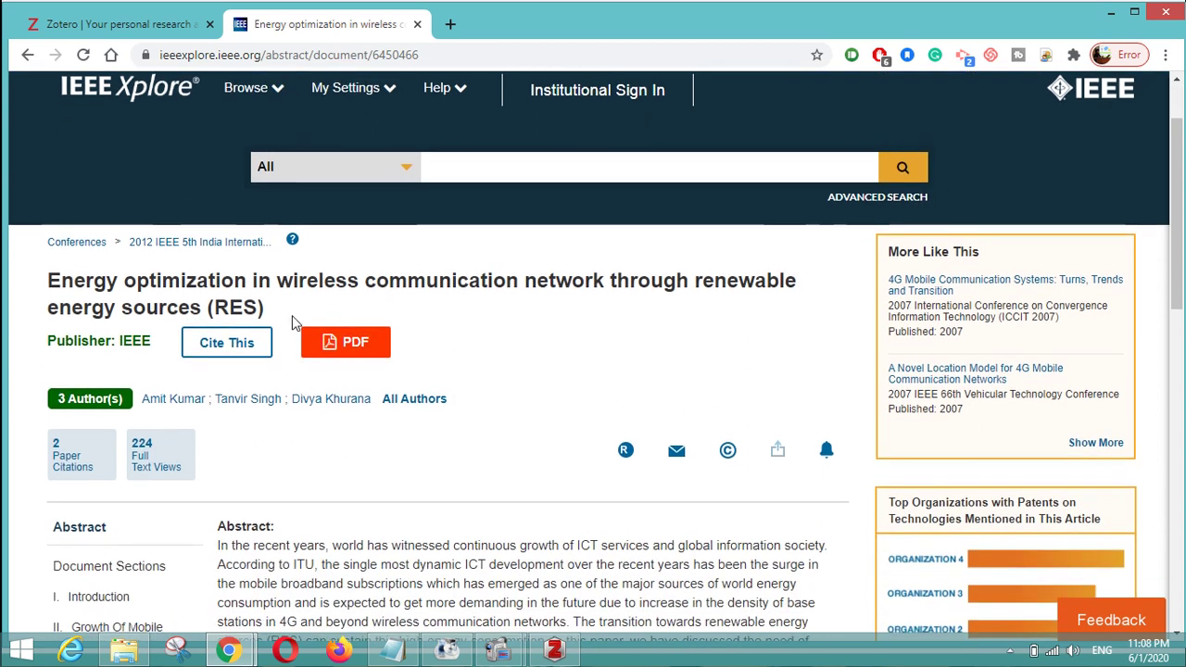
drag(337, 284, 454, 302)
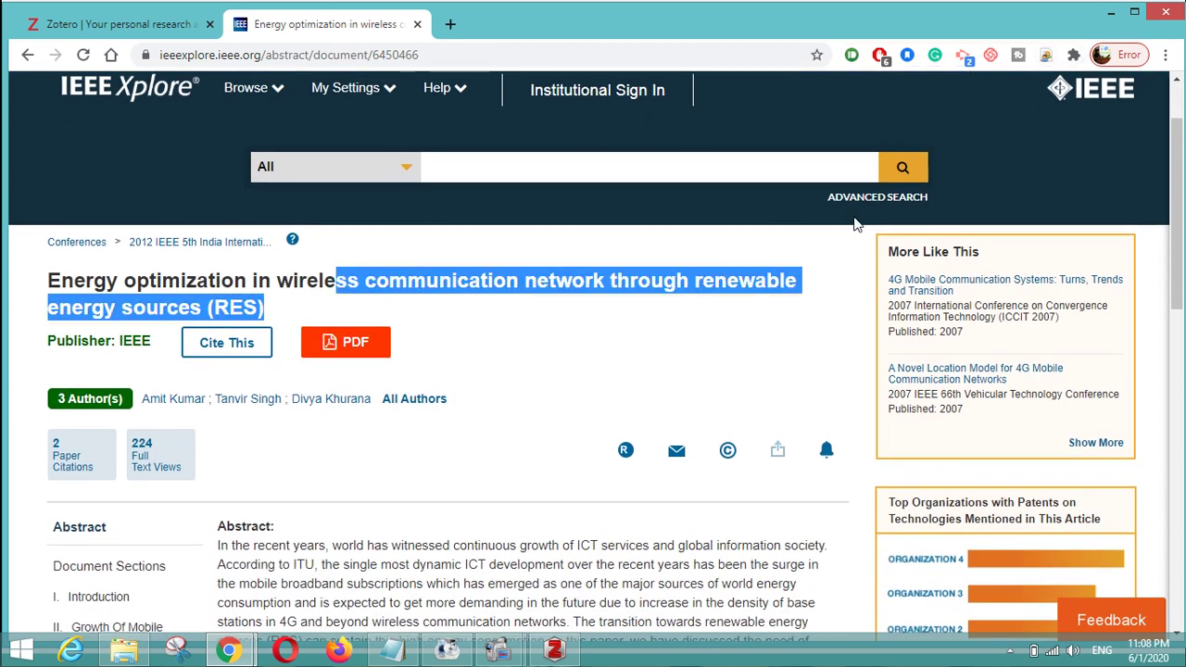
key(alt+Tab)
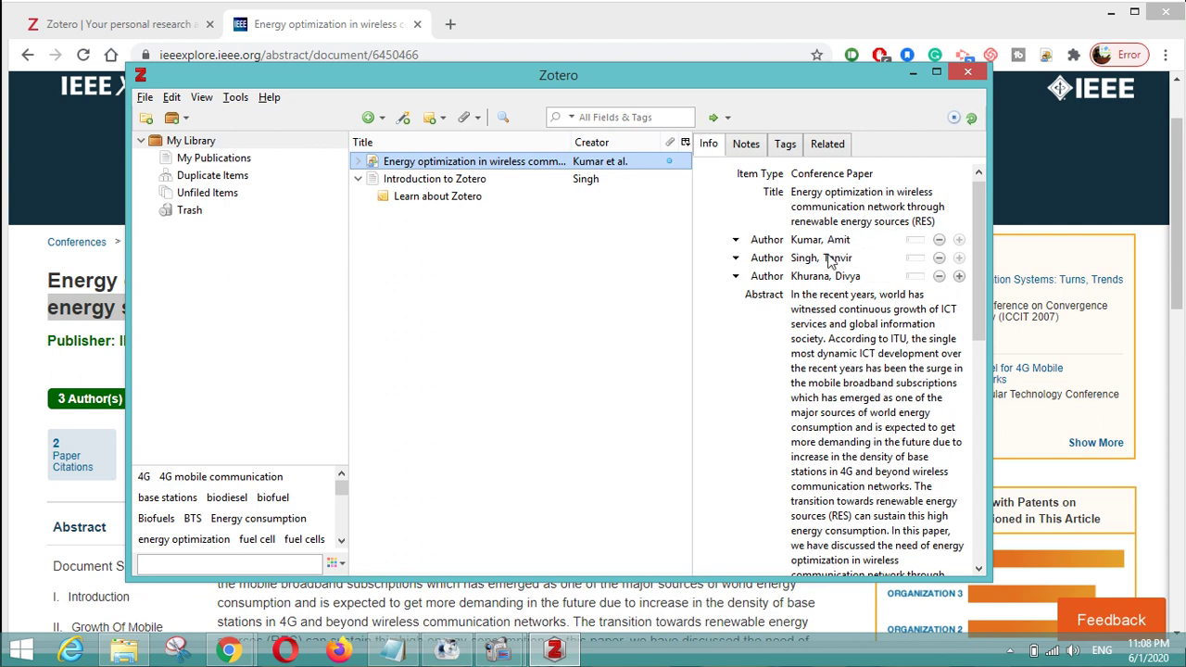
click(846, 306)
scroll(861, 334, down, 5)
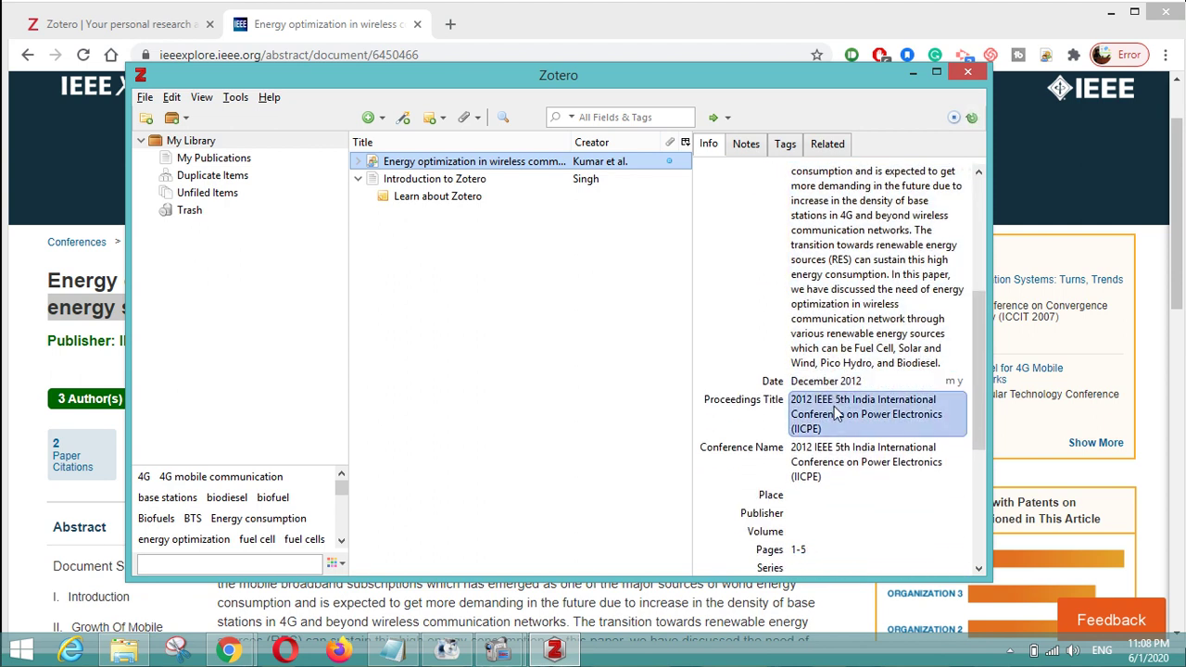
scroll(834, 414, down, 3)
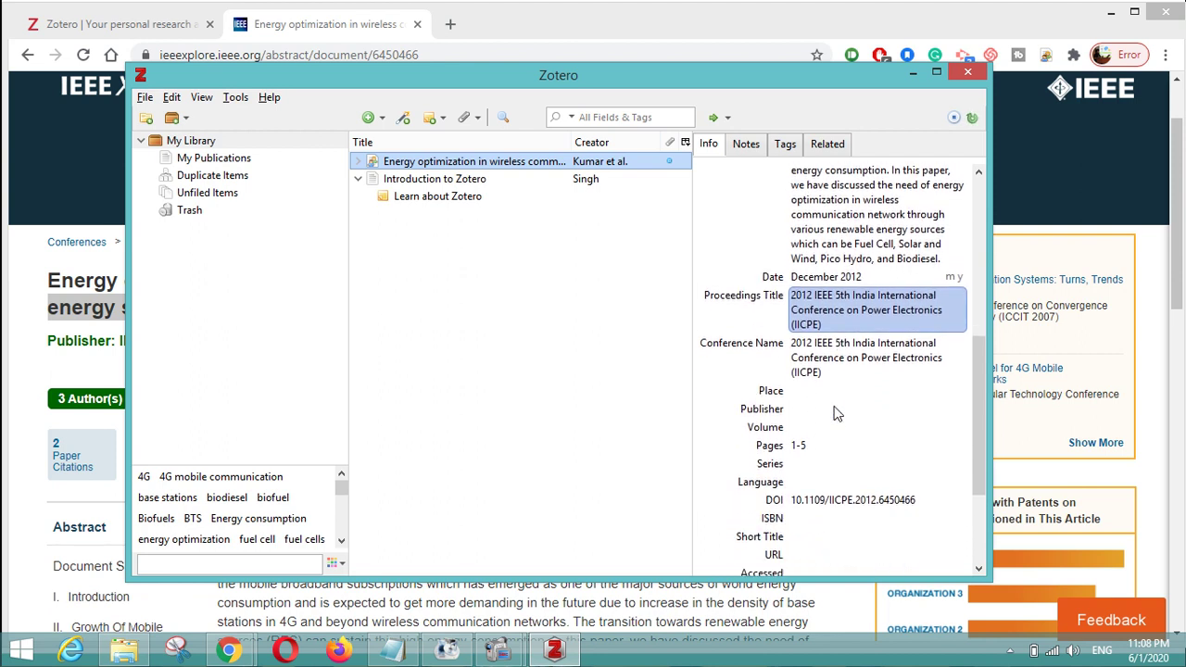
- Switch to Chrome and review the abstract and publication details on the paper's IEEE Xplore page
key(alt+Tab)
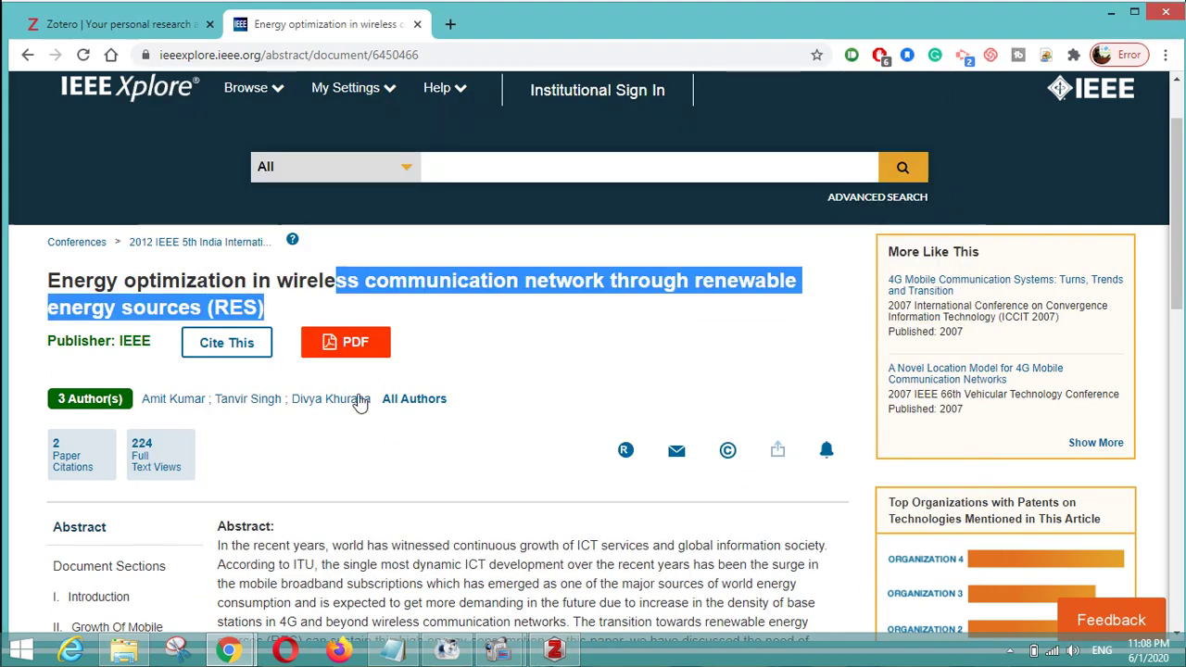
scroll(576, 363, down, 3)
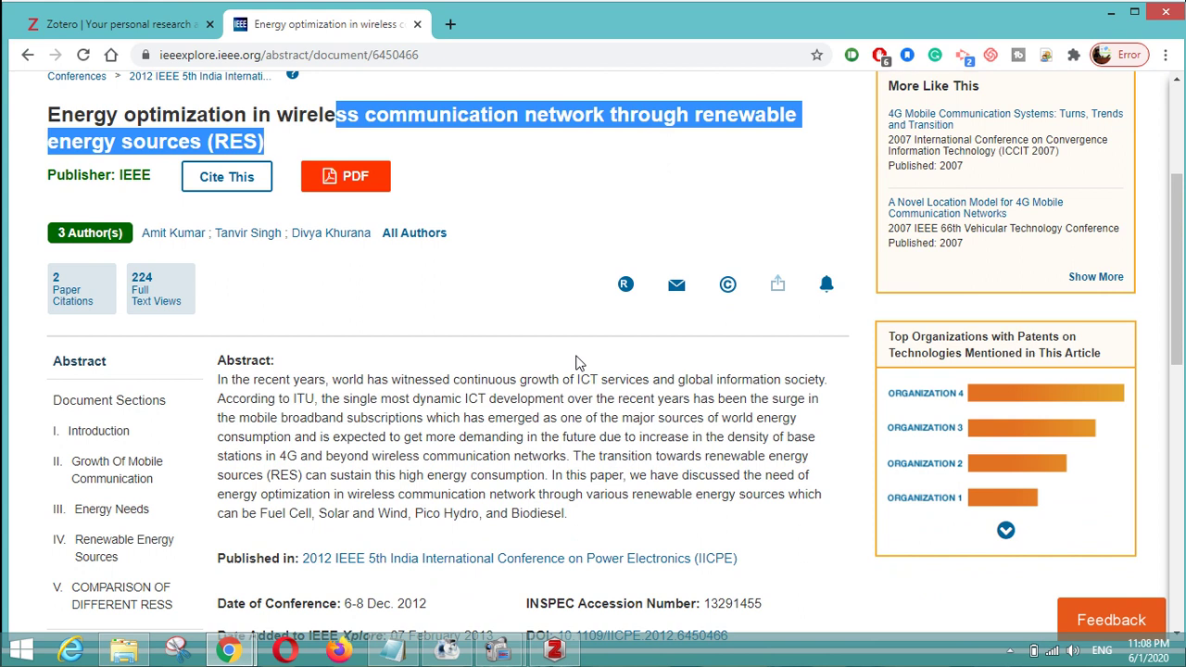
scroll(577, 362, down, 6)
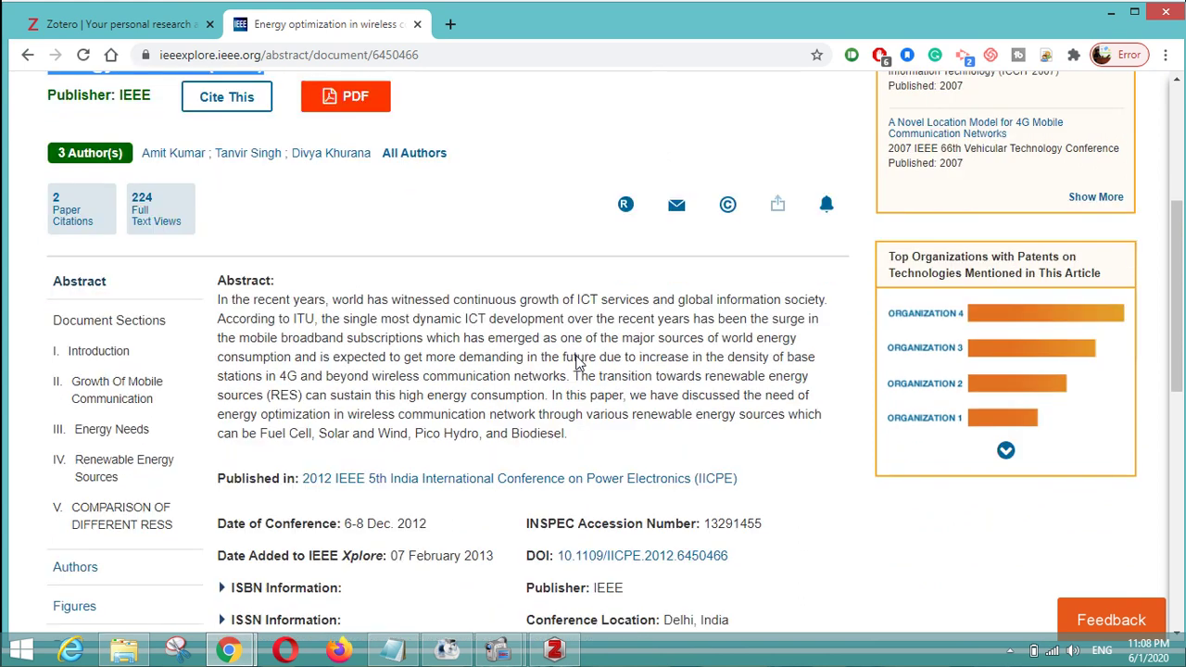
scroll(576, 363, up, 6)
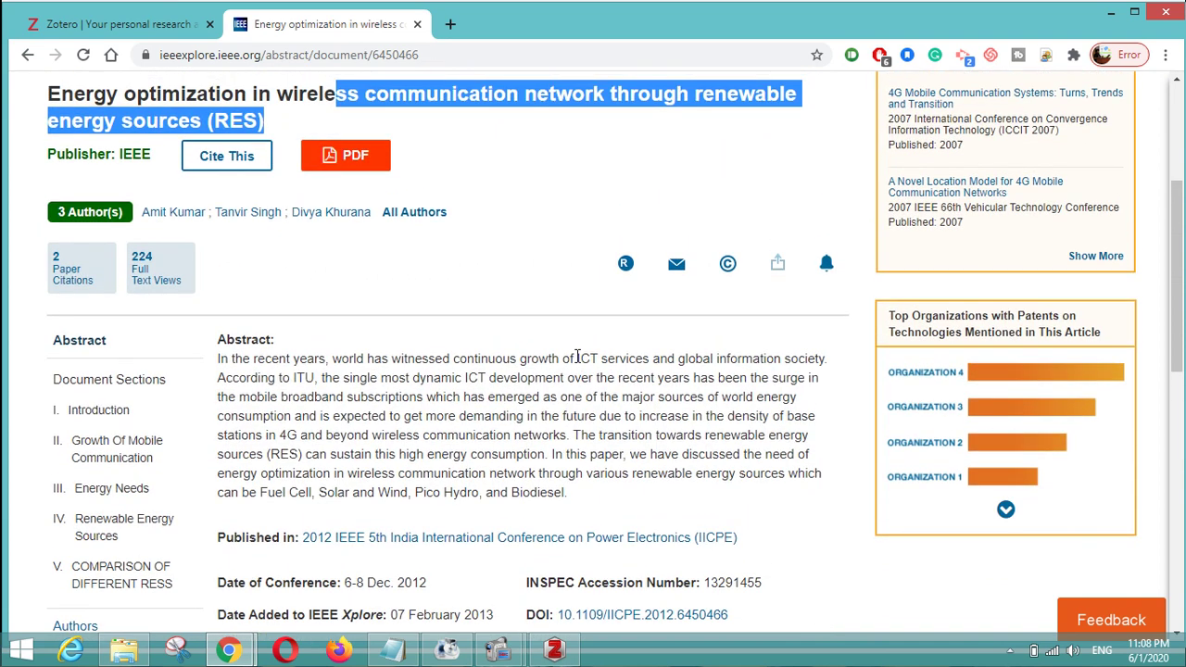
scroll(576, 359, up, 5)
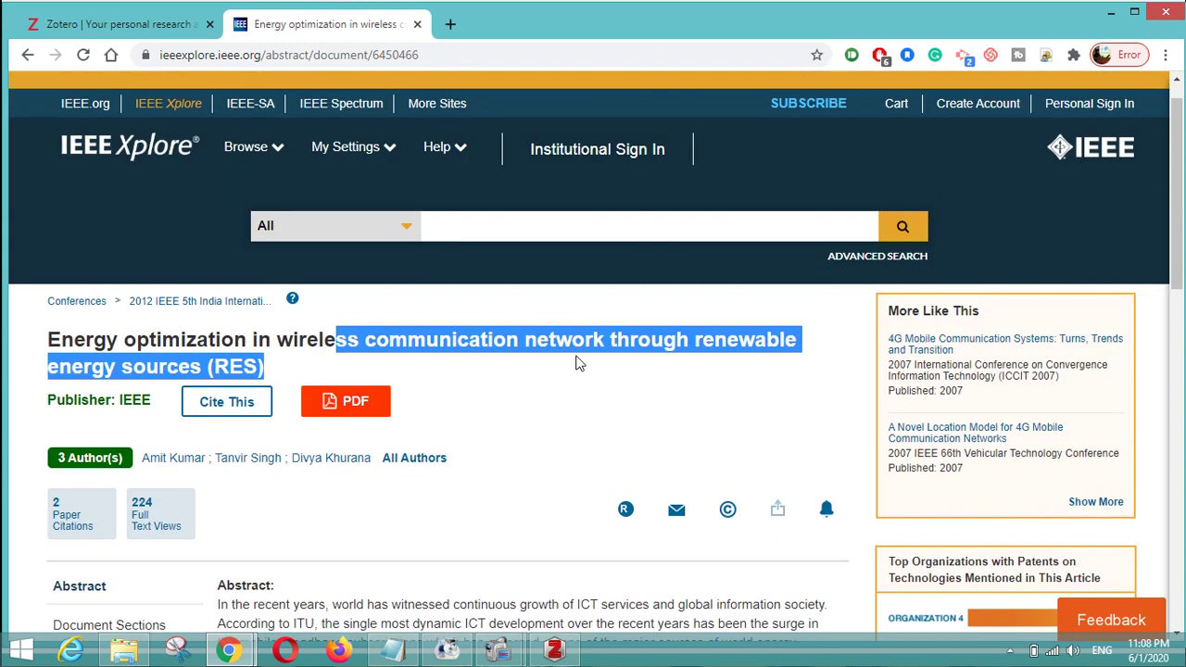
- Switch to Zotero and copy the "Energy optimization" paper's citation to the clipboard in IEEE style
key(alt+Tab)
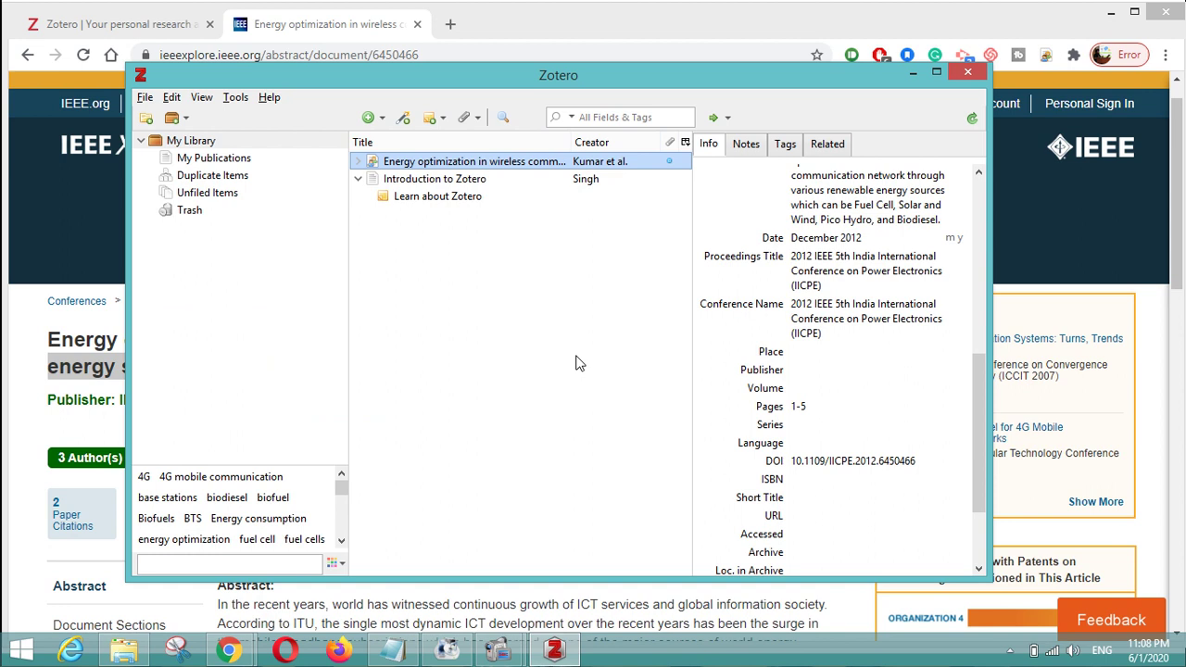
right_click(488, 163)
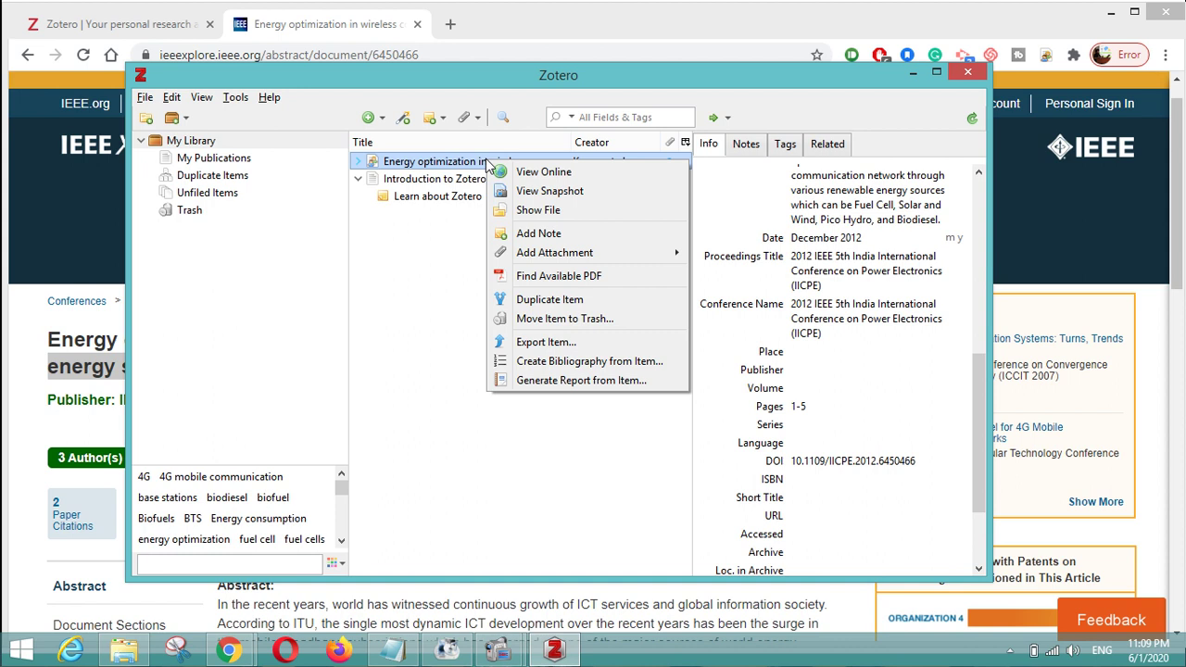
click(589, 361)
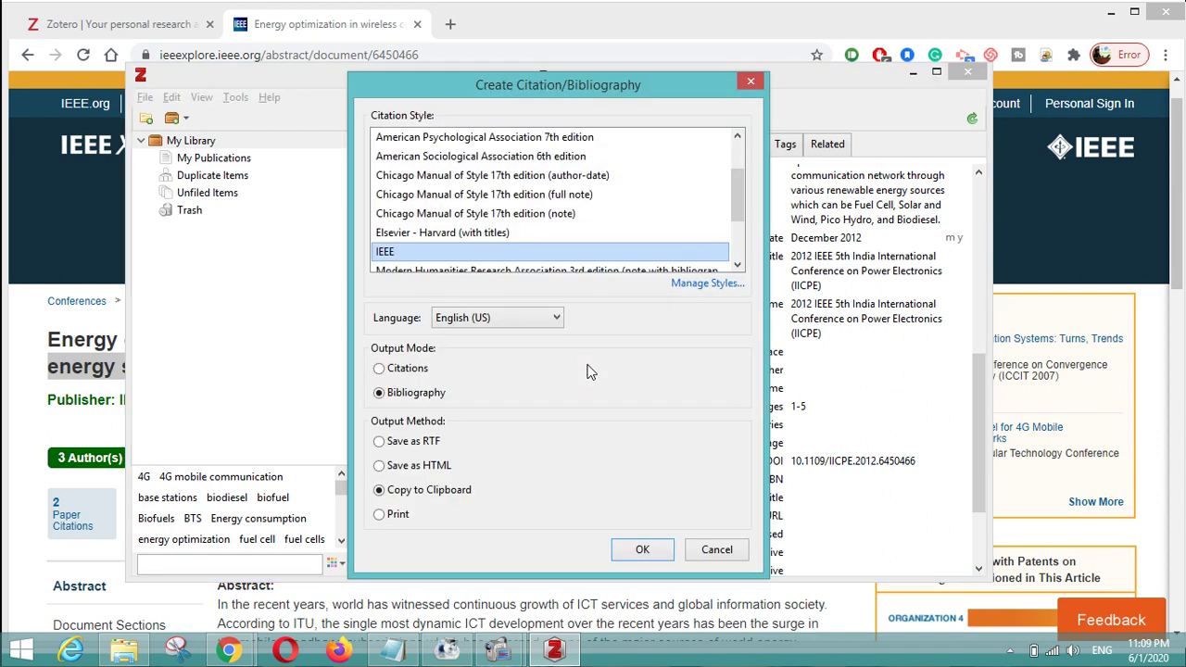
drag(740, 201, 736, 259)
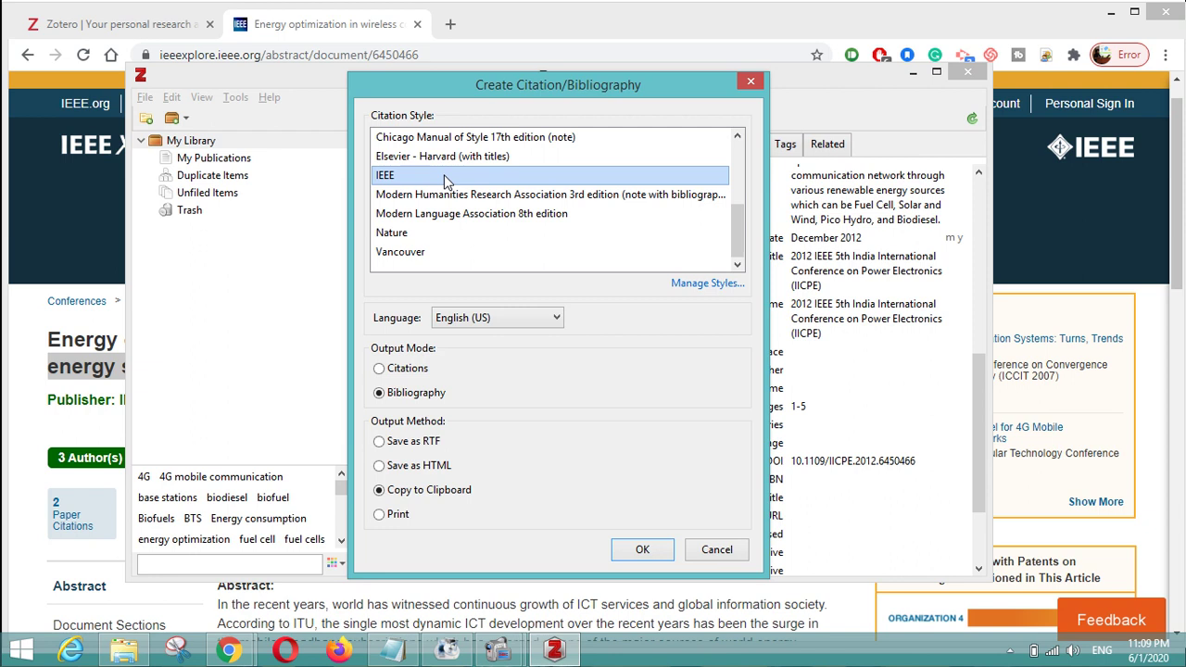
click(433, 196)
click(419, 176)
click(411, 368)
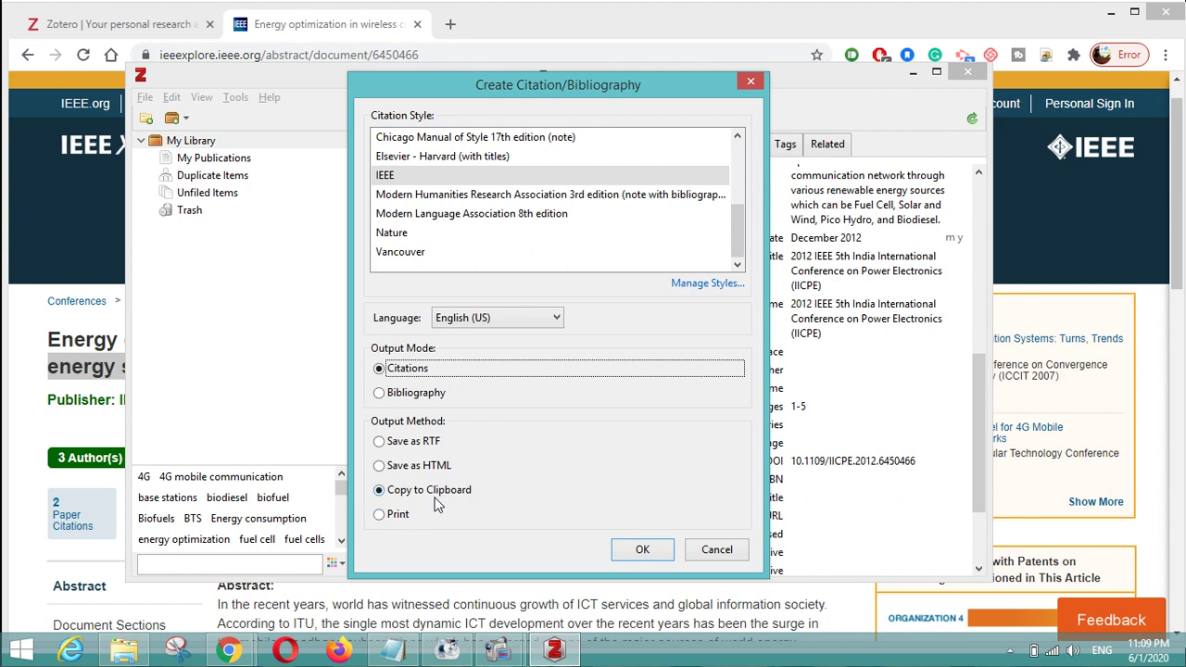
click(640, 551)
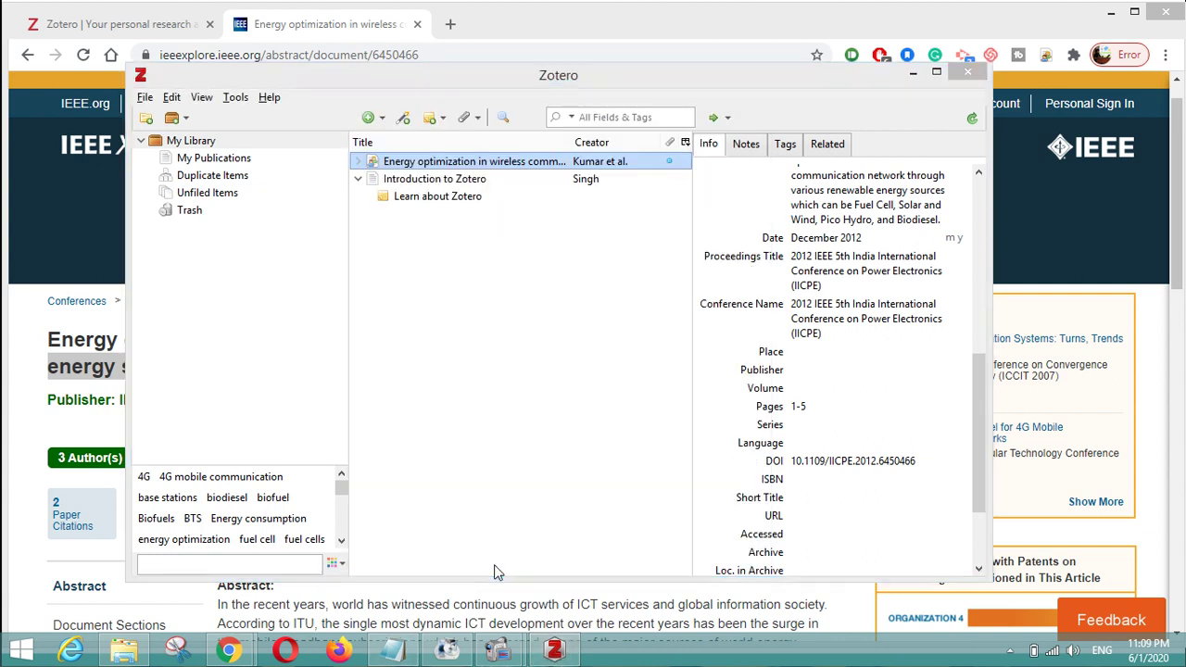
- Open Word with a blank document and paste the copied IEEE citation
key(super)
text(word)
key(Return)
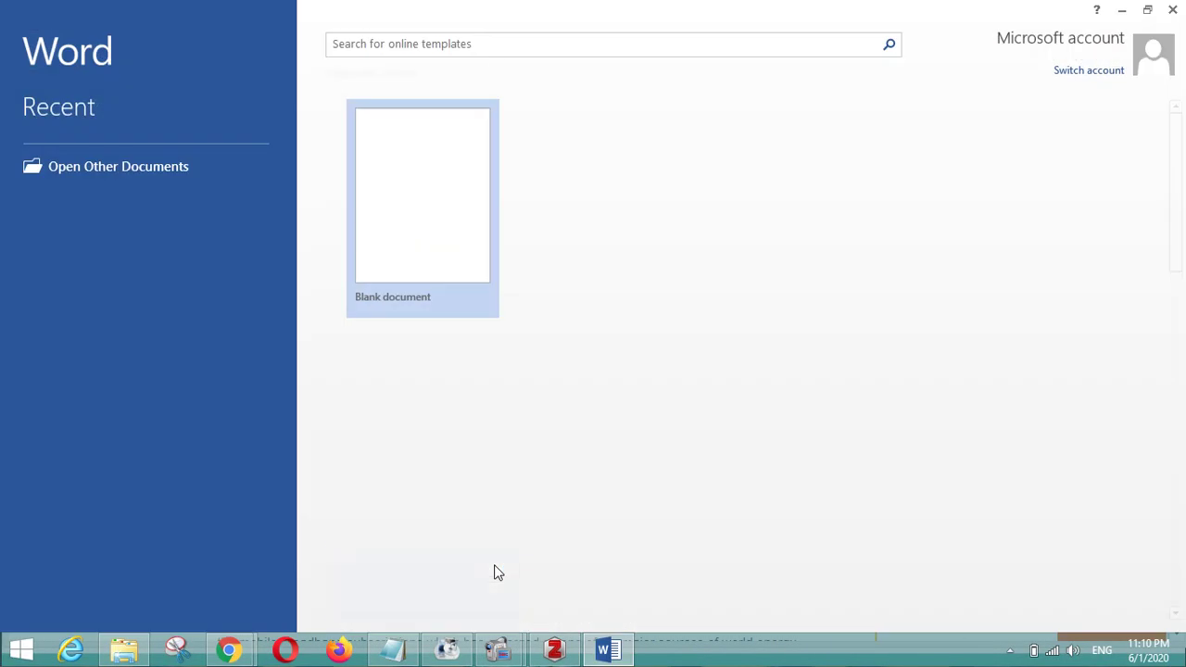
key(Return)
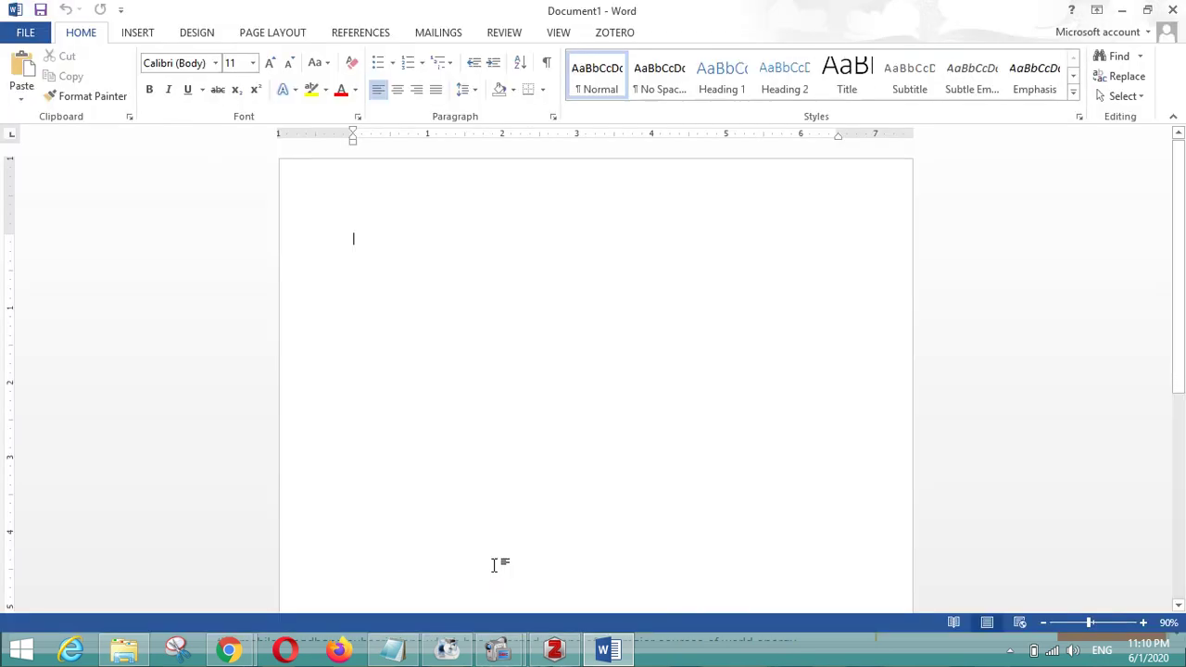
text([1])
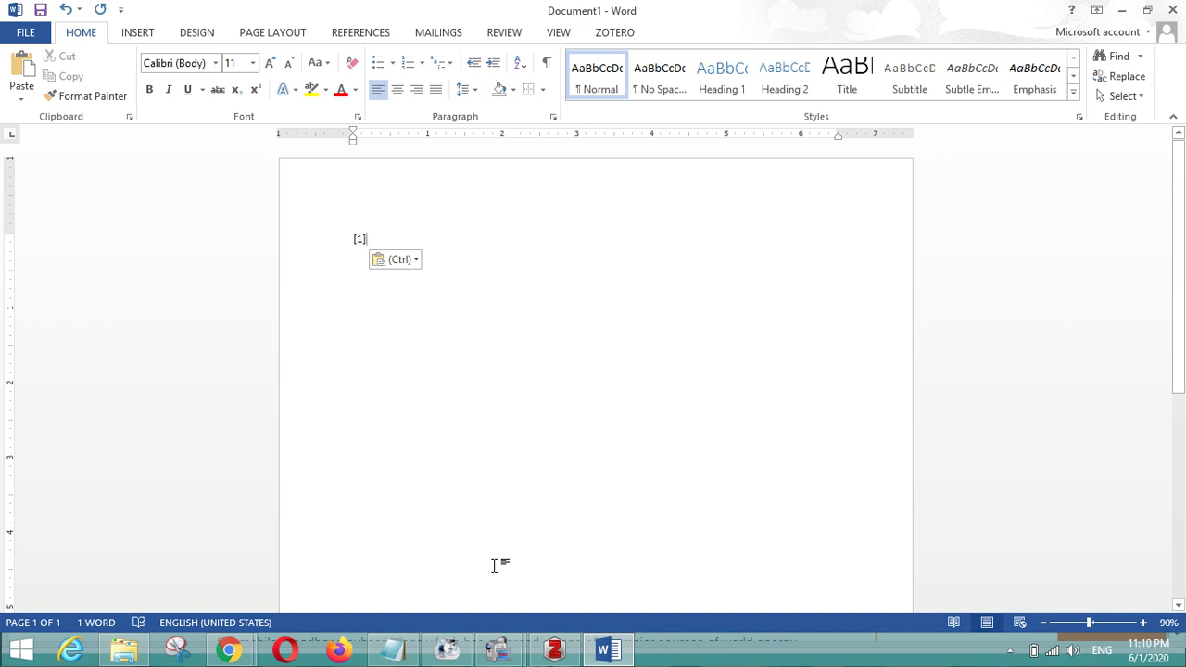
drag(355, 239, 378, 239)
click(380, 240)
- Switch to Zotero and copy the same paper's citation to the clipboard in Elsevier - Harvard (with titles) style
key(alt+Tab)
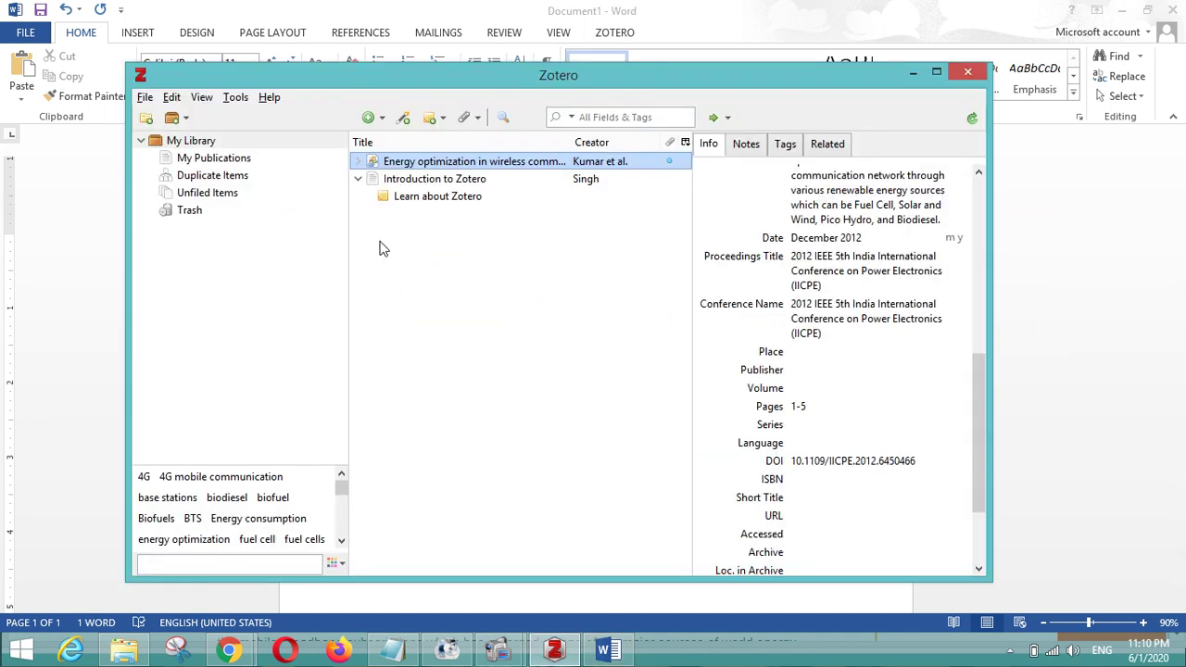
right_click(440, 161)
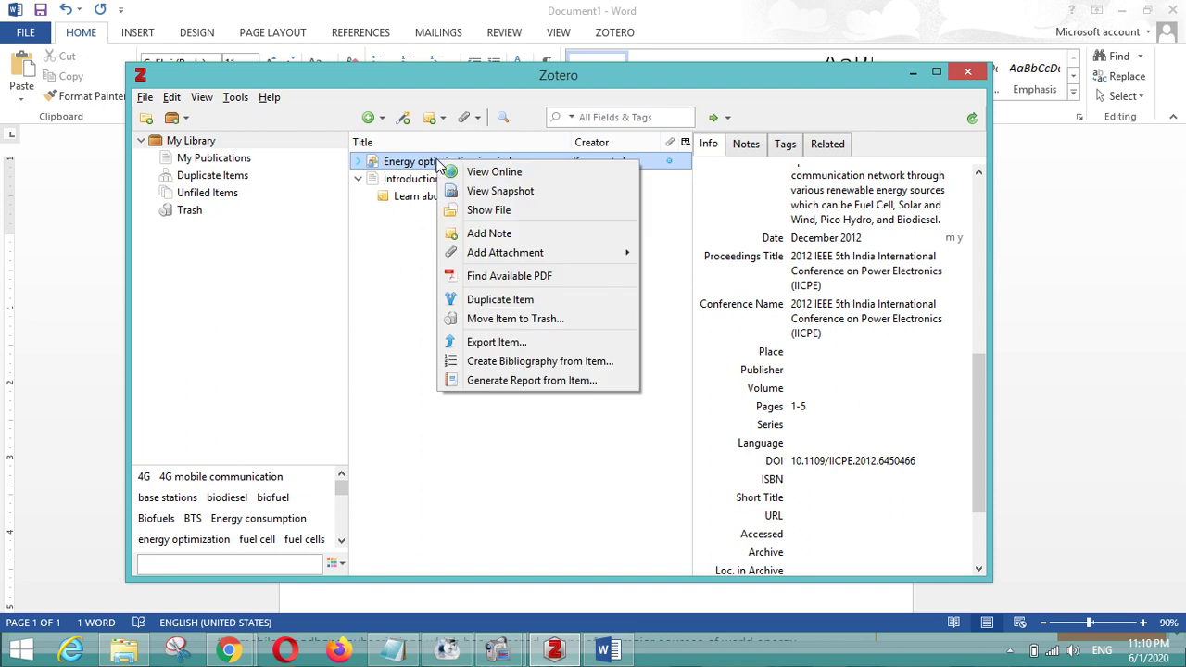
click(507, 367)
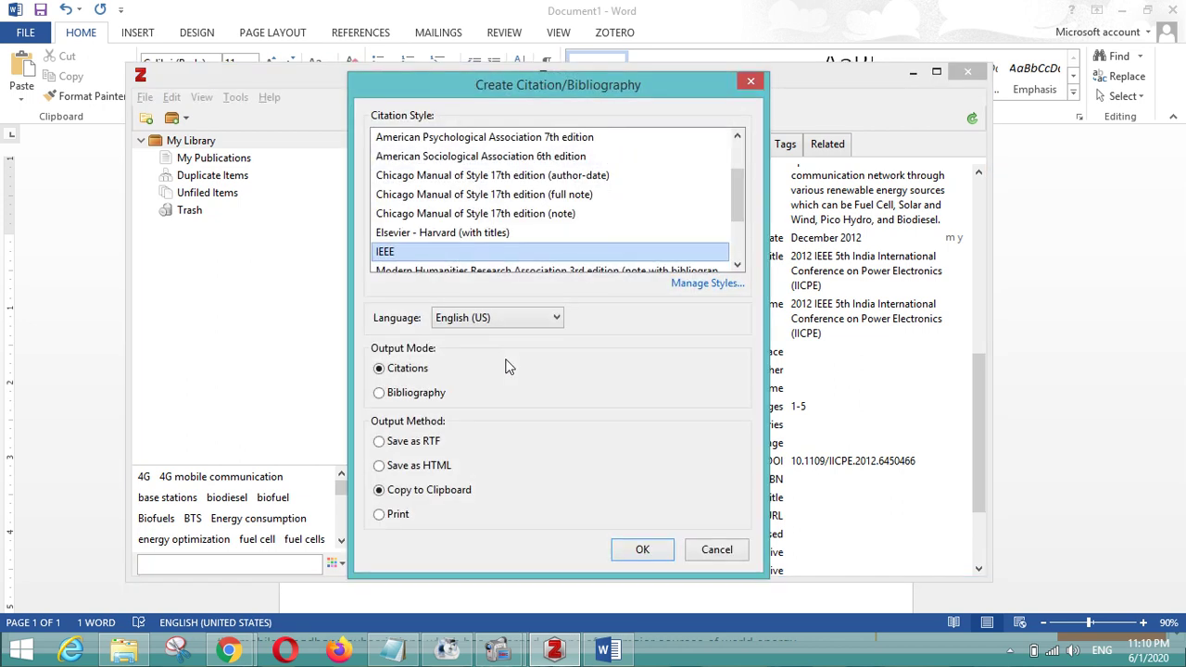
click(451, 234)
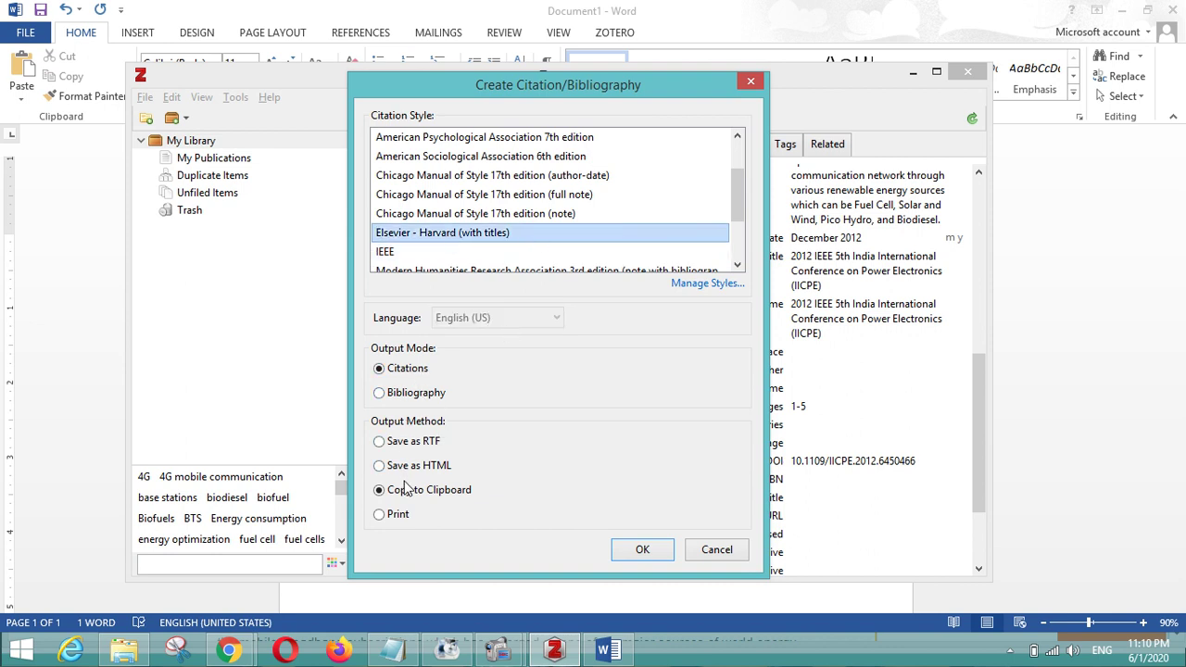
click(646, 551)
- Switch to Word and paste the Elsevier - Harvard citation two lines below the IEEE citation
key(alt+Tab)
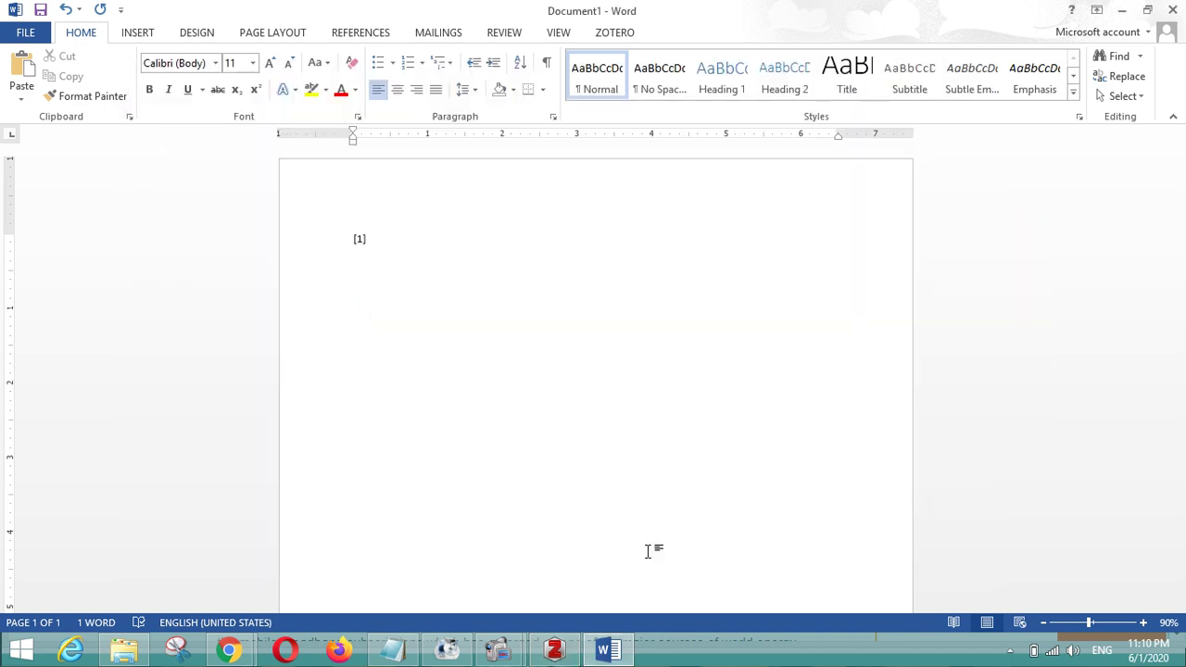
key(Return)
key(Return)
text((Kumar et al., 2012))
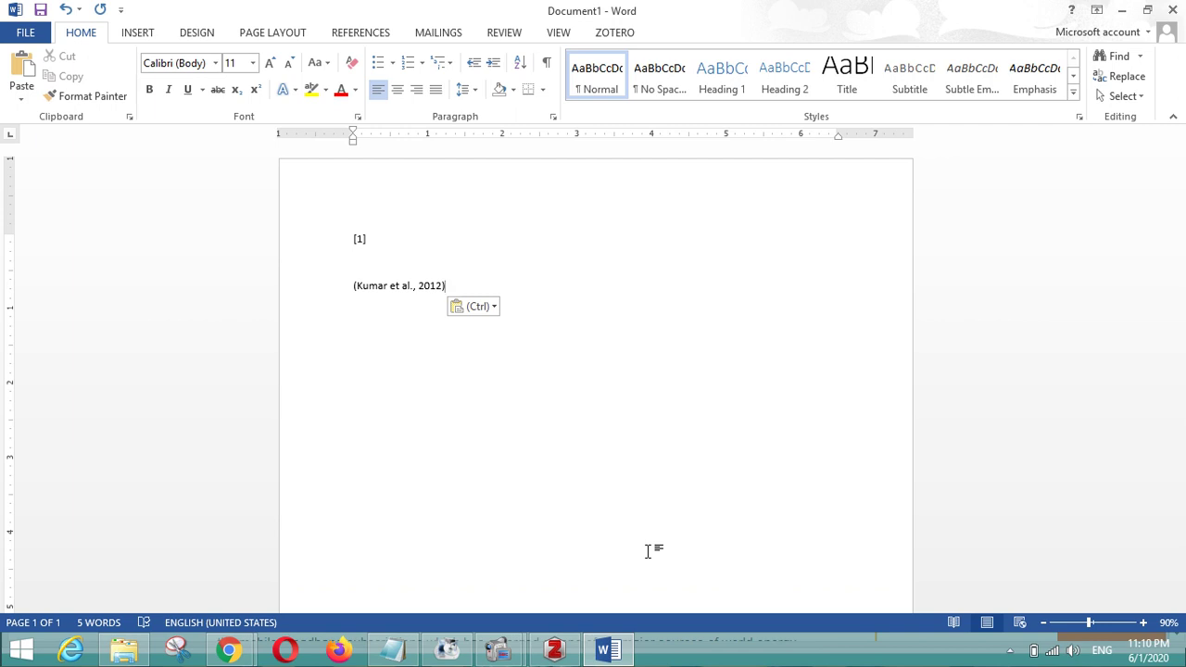
- Switch to Zotero and copy the paper's bibliography entry to the clipboard in Elsevier - Harvard (with titles) style
key(alt+Tab)
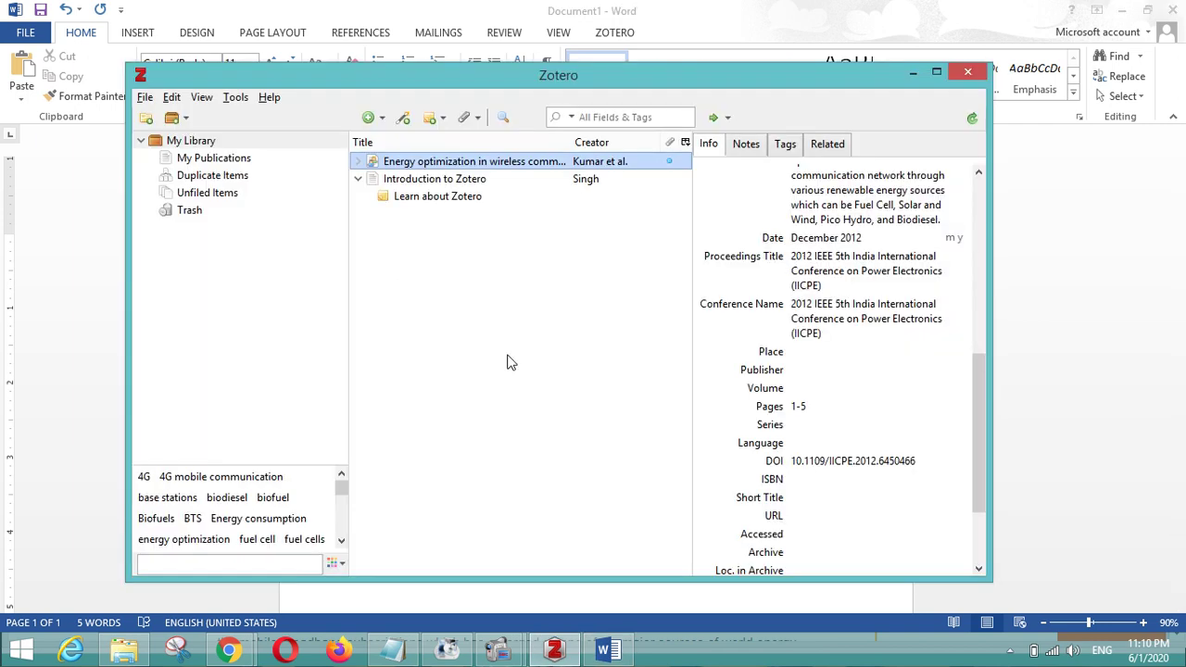
right_click(475, 163)
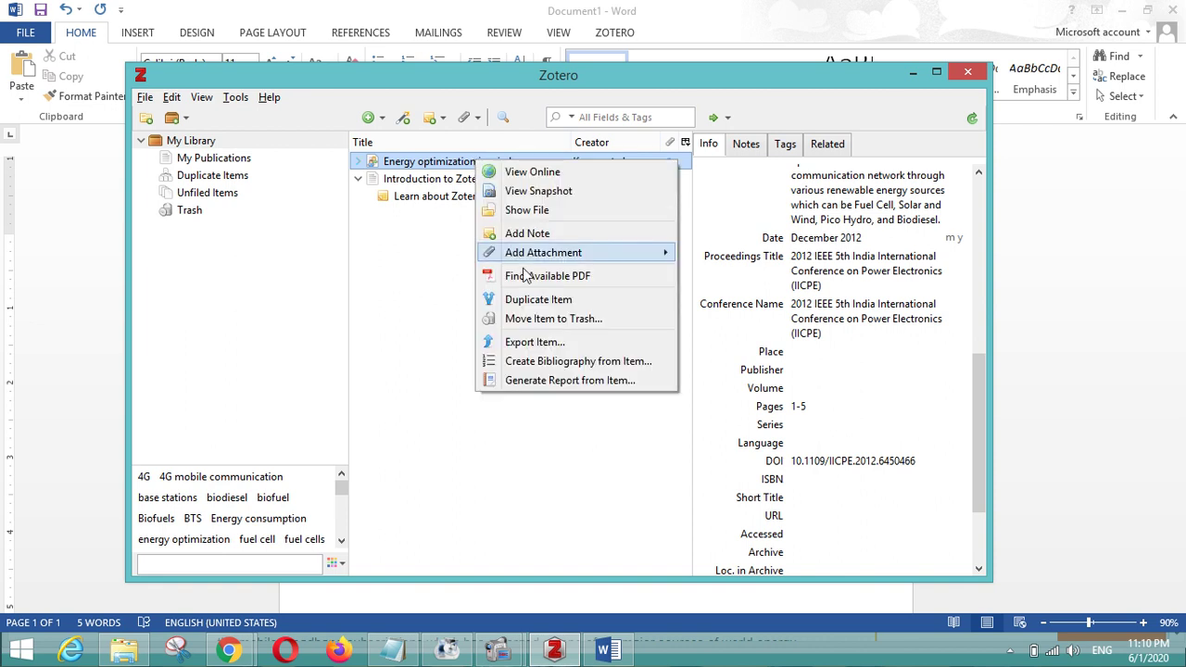
click(546, 361)
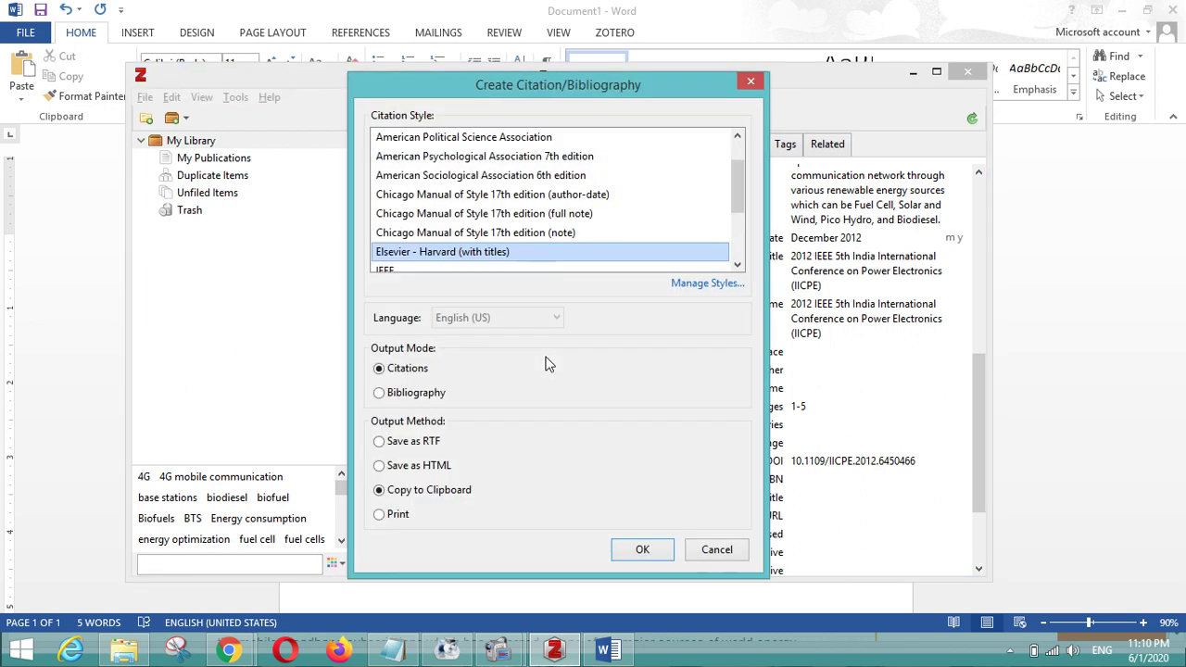
click(405, 398)
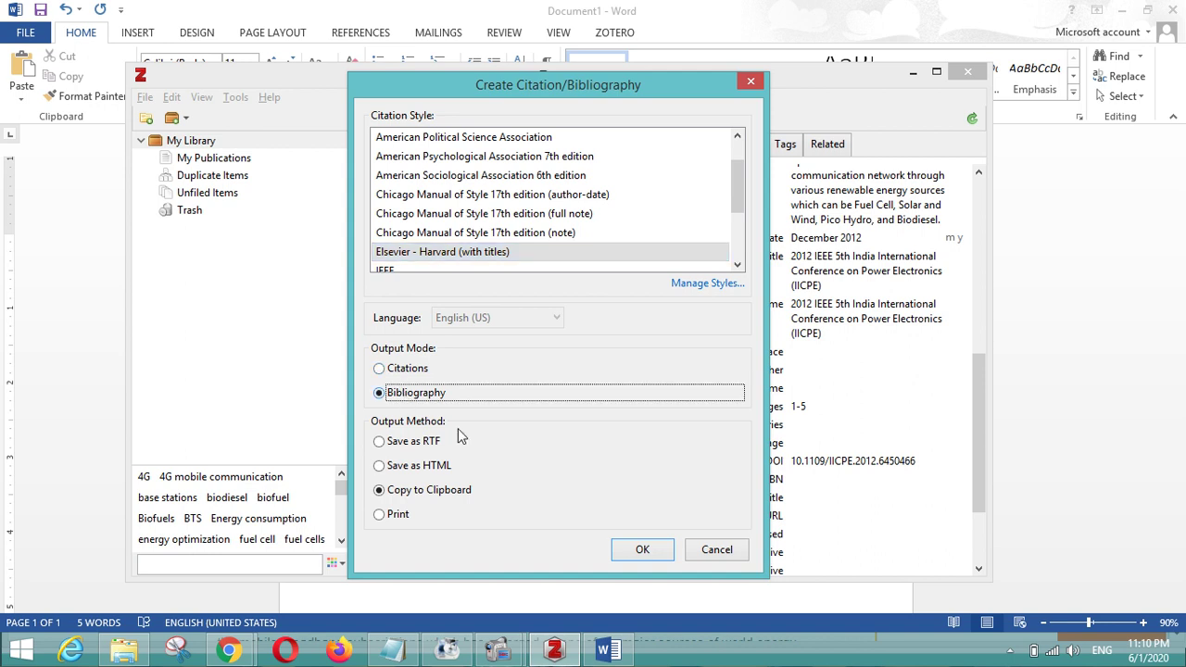
click(643, 549)
- Switch to Word, paste the copied bibliography entry below the citations and display the Zotero add-in commands
key(alt+Tab)
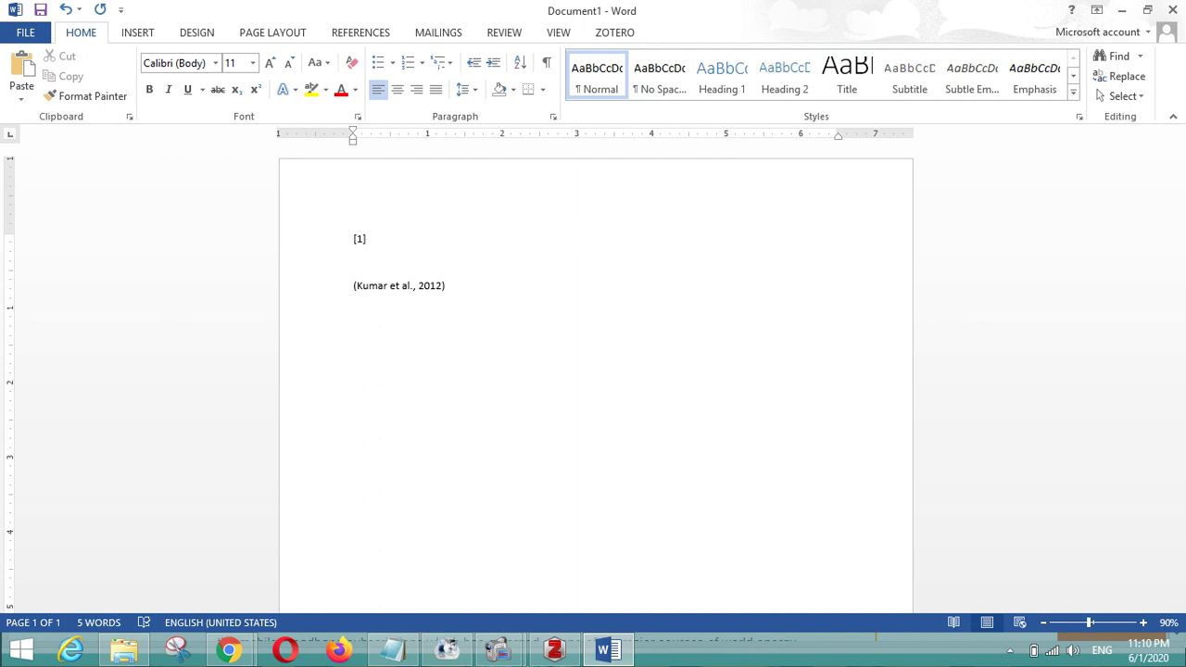
text(Kumar, A., Singh, T., Khurana, D., 2012. Energy optimization in wireless communication network through renewable energy sources (RES), in: 2012 IEEE 5th India International Conference on Power Electronics (IICPE). Presented at the 2012 IEEE 5th India International Conference on Power Electronics (IICPE), pp. 1–5. https://doi.org/10.1109/IICPE.2012.6450466)
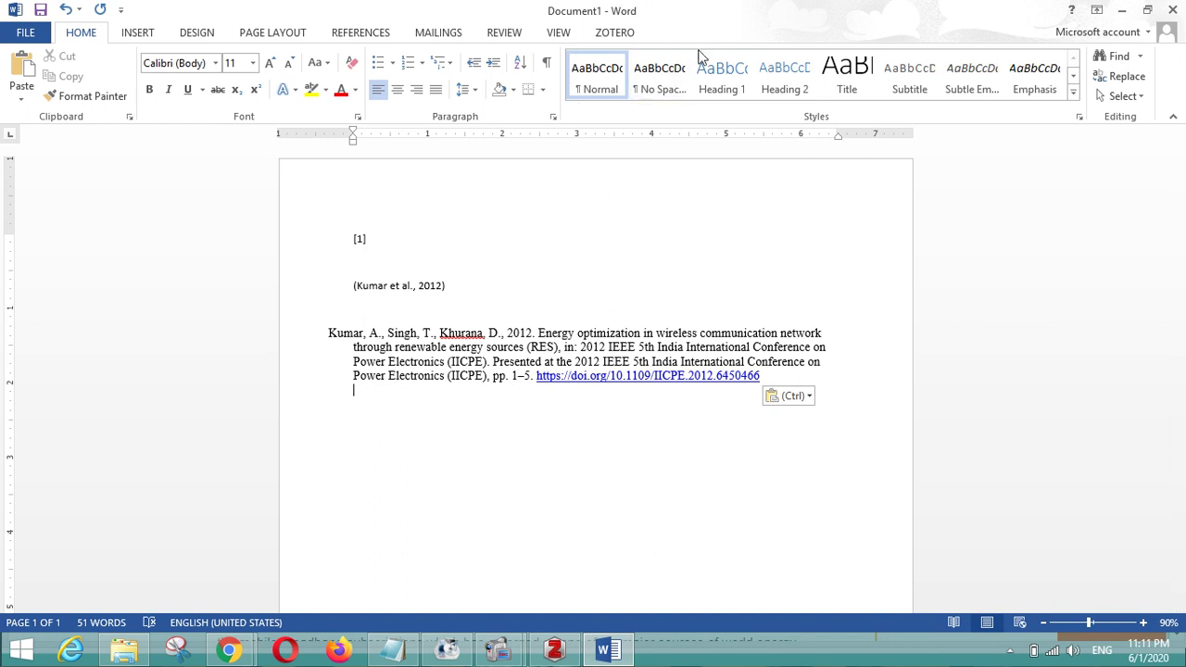
click(614, 33)
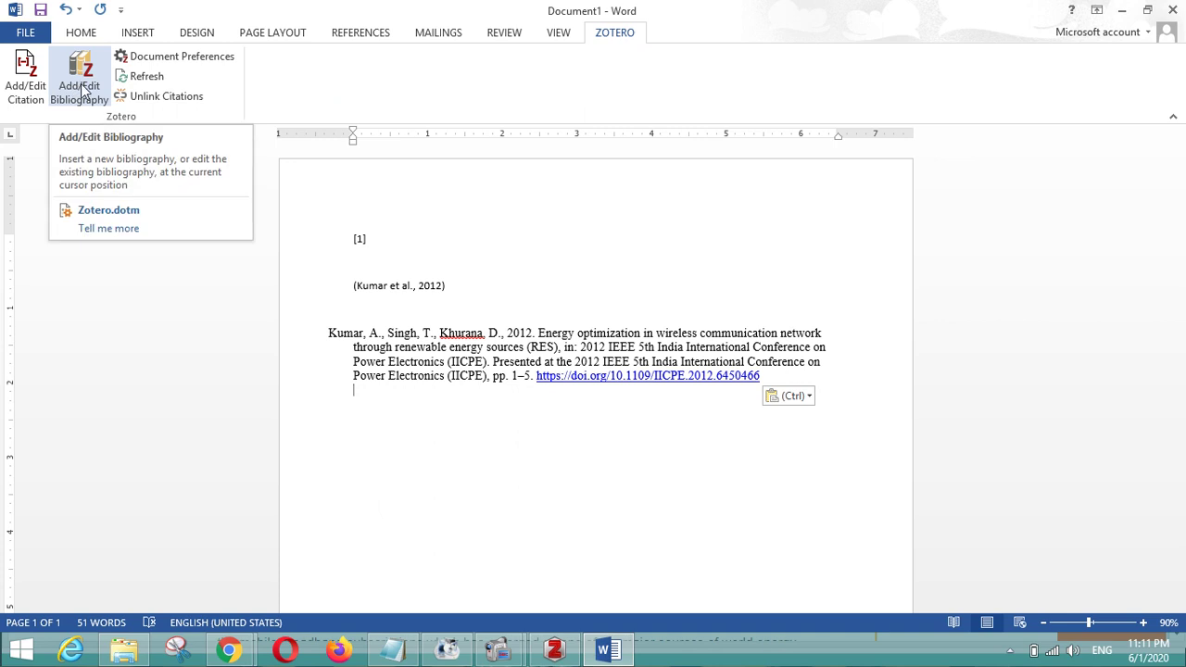
- Switch to Zotero and copy the energy optimization paper's bibliography entry to the clipboard in IEEE style
key(alt+Tab)
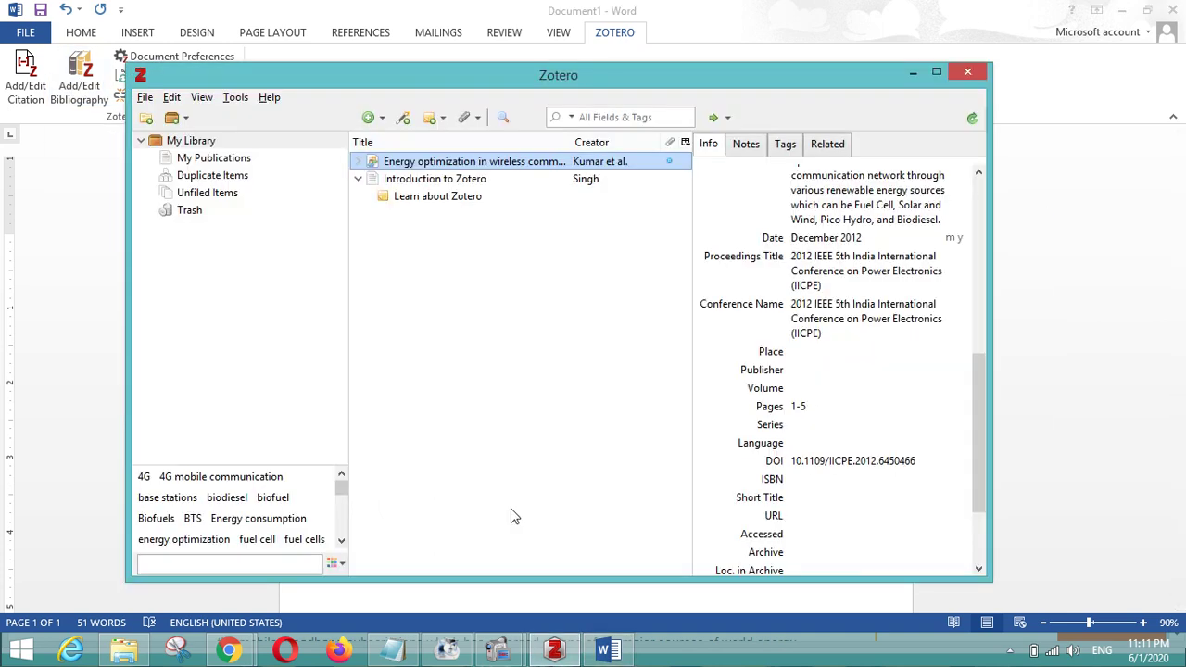
right_click(477, 159)
click(542, 361)
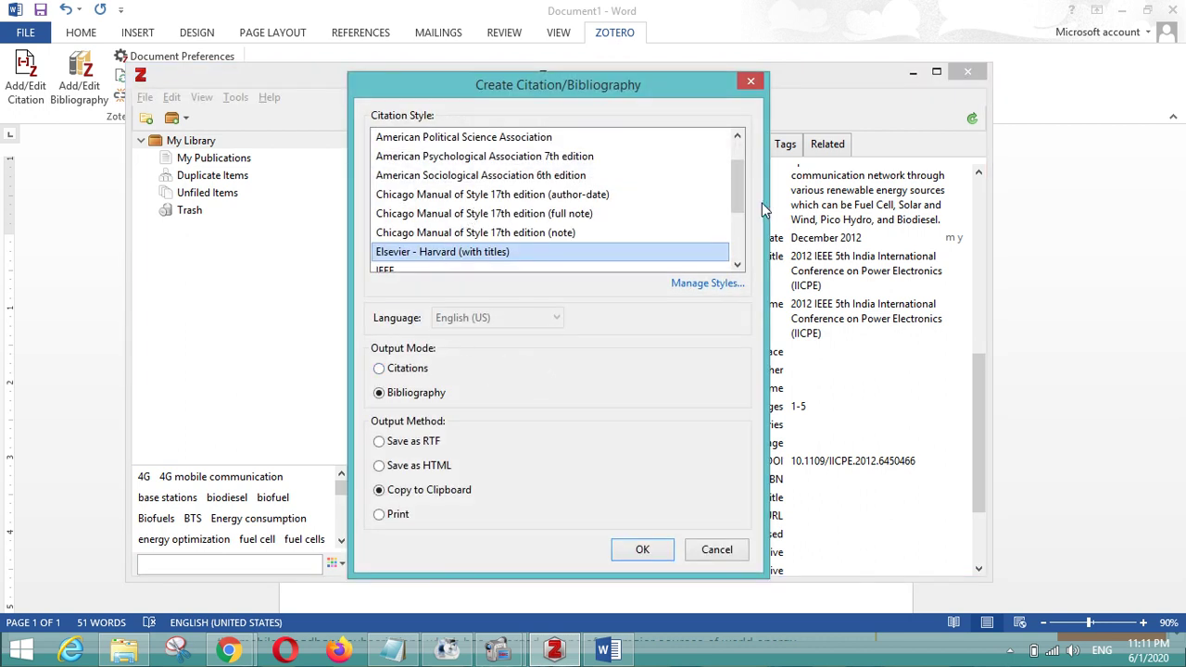
drag(732, 195, 734, 215)
click(451, 236)
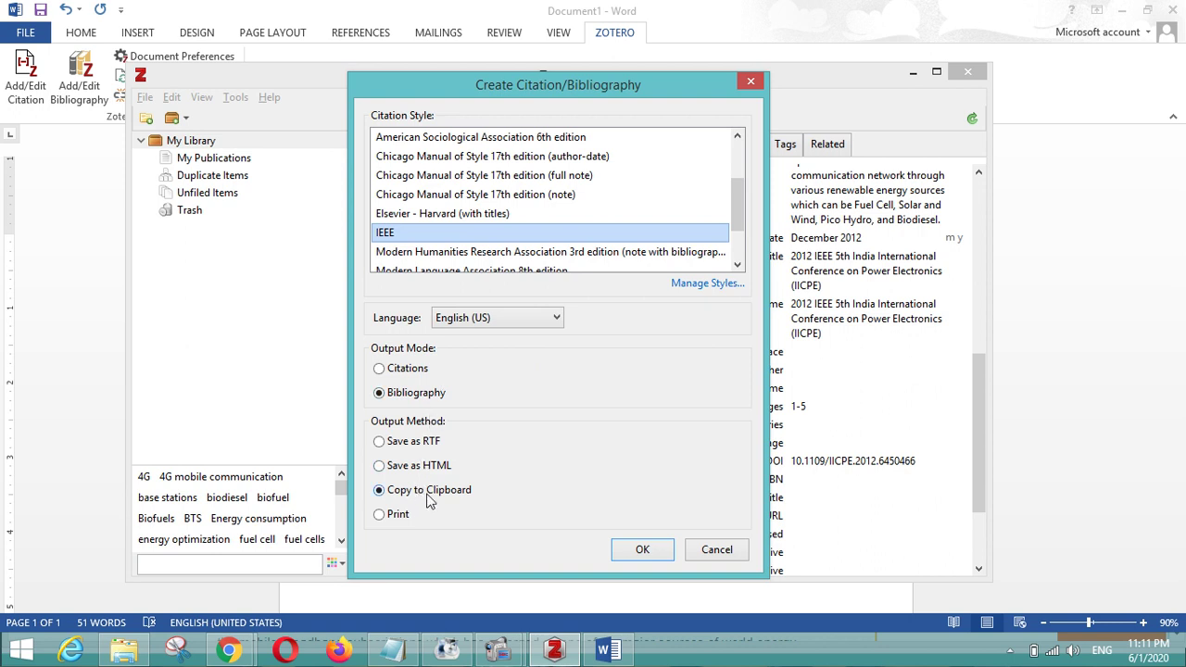
click(639, 550)
- Switch to Word and paste the IEEE bibliography entry below the Elsevier - Harvard entry, leaving blank lines between them
key(alt+Tab)
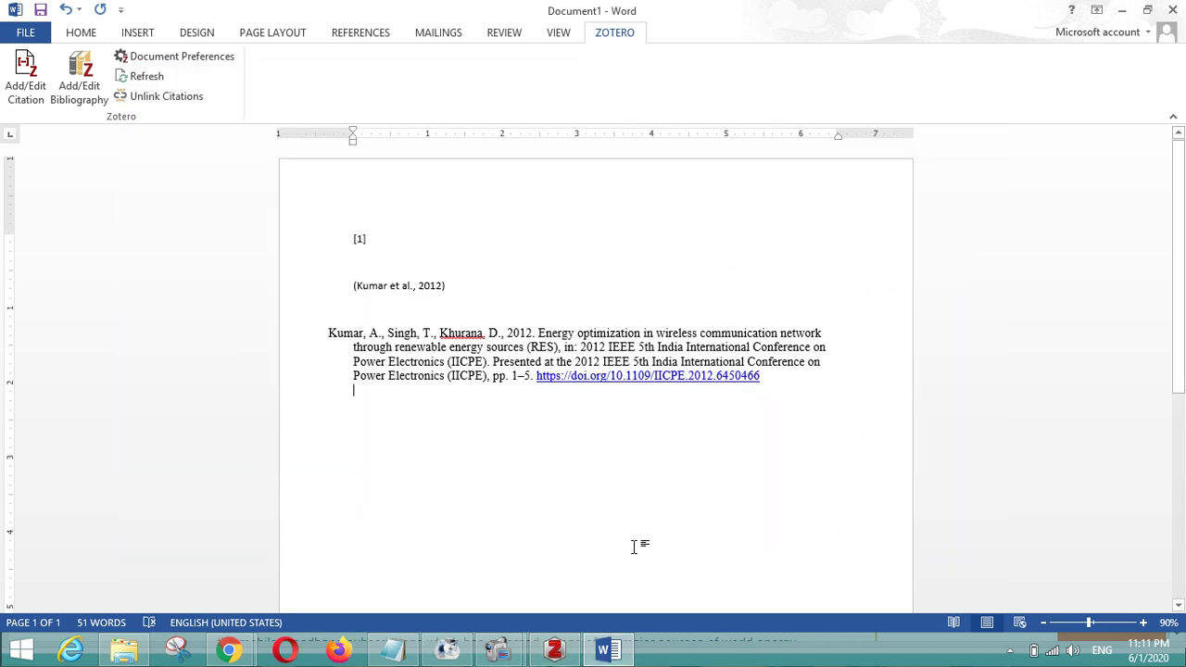
key(Return)
key(Return)
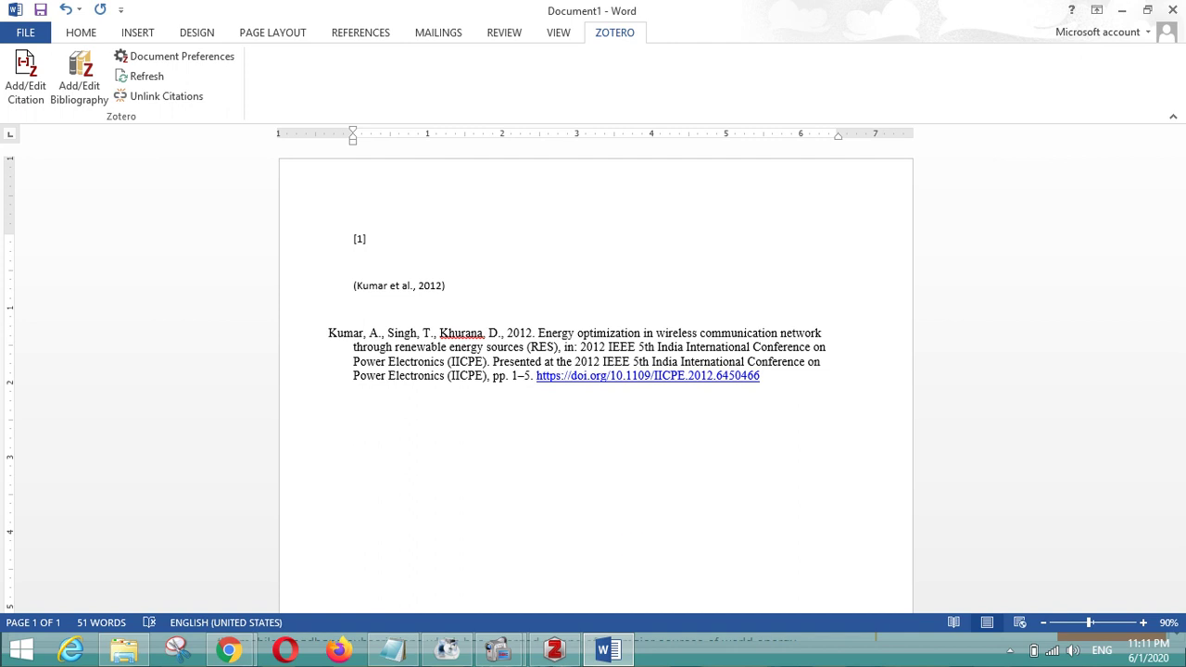
text([1]	A. Kumar, T. Singh, and D. Khurana, "Energy optimization in wireless communication network through renewable energy sources (RES)," in 2012 IEEE 5th India International Conference on Power Electronics (IICPE), Dec. 2012, pp. 1–5, doi: 10.1109/IICPE.2012.6450466.)
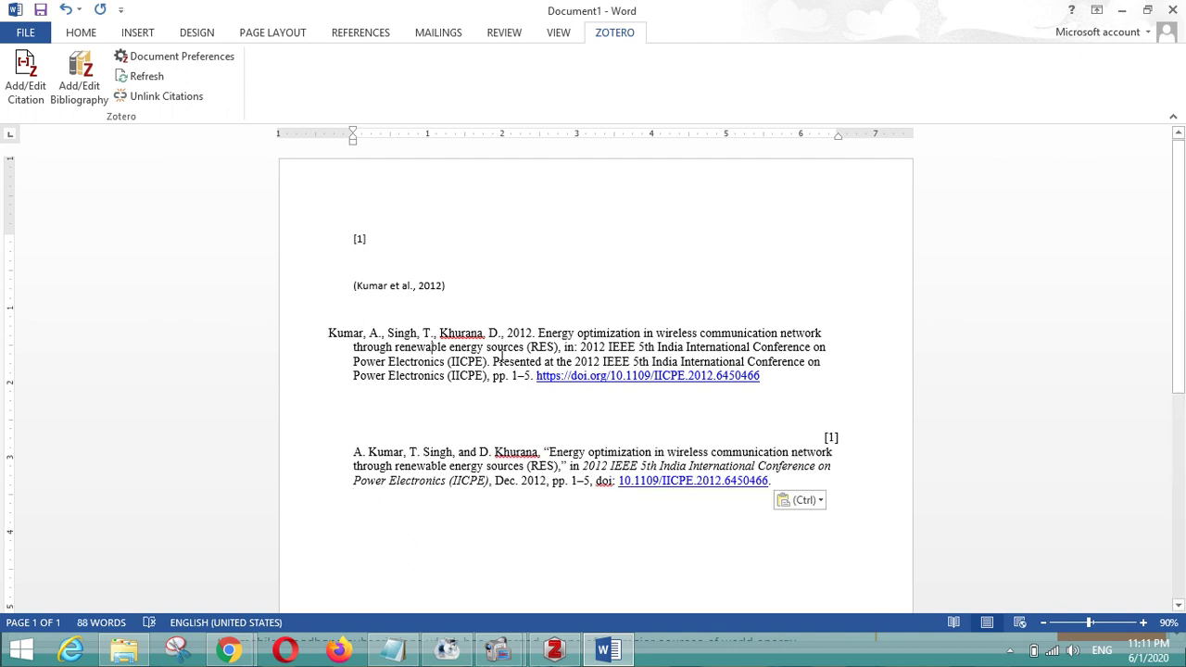
- Compare the Elsevier - Harvard and IEEE bibliography entries by highlighting part of each one's text
drag(396, 347, 490, 362)
drag(423, 452, 508, 475)
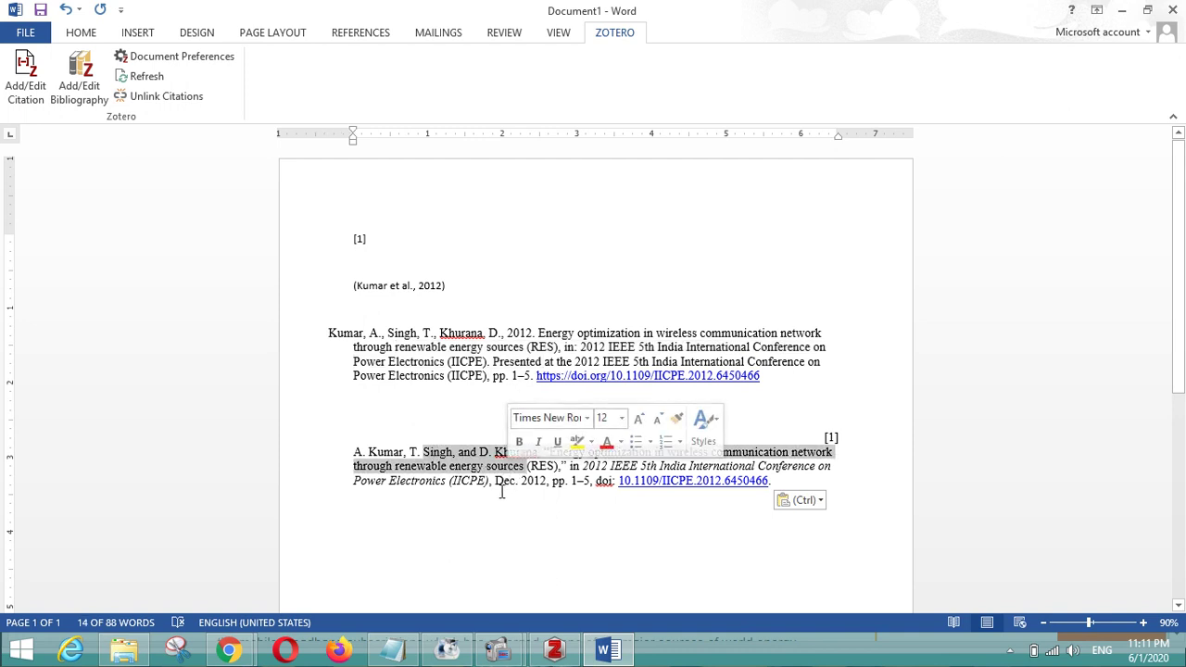
click(504, 493)
drag(405, 335, 501, 364)
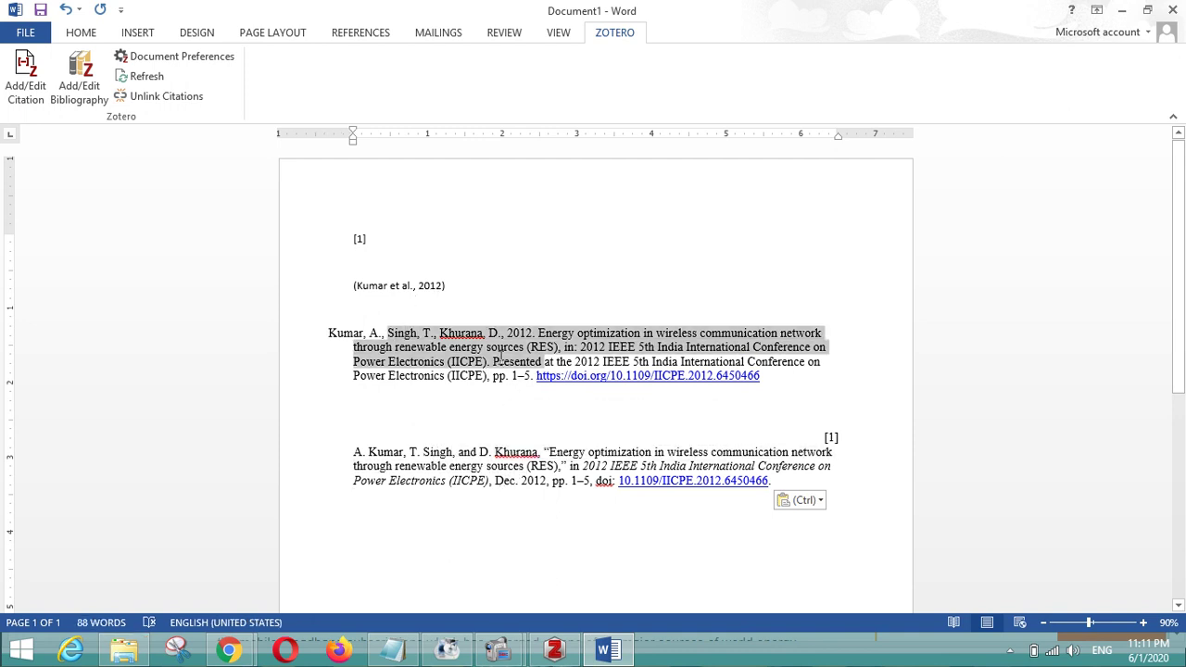
drag(454, 451, 523, 468)
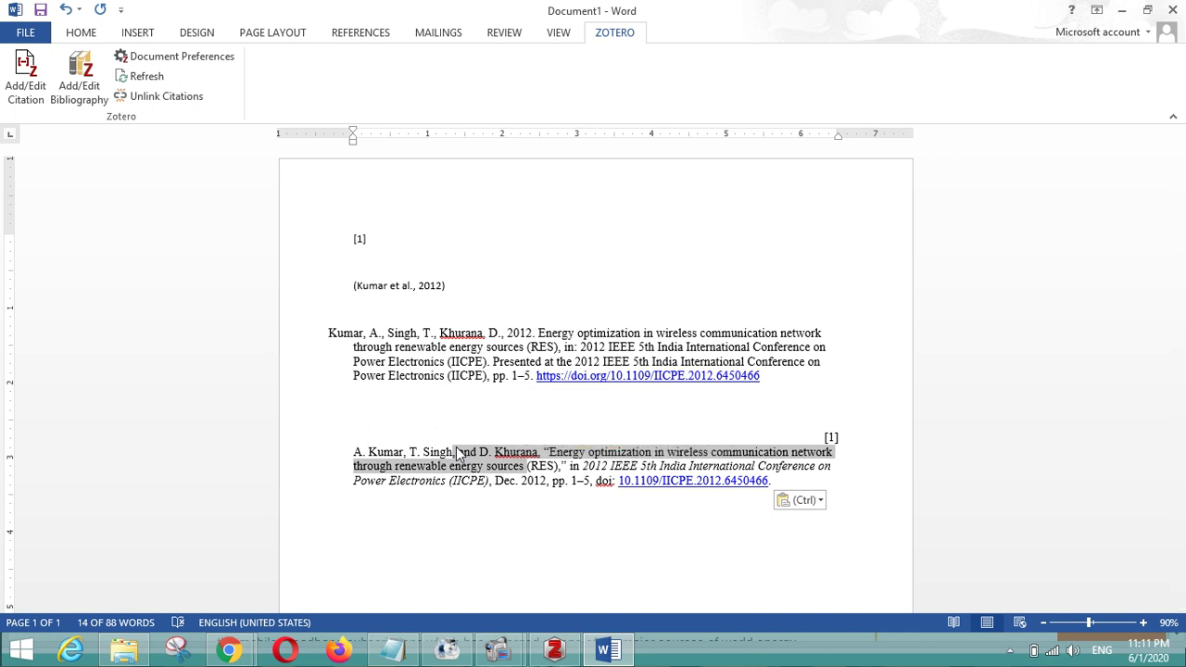
- Switch to the slide presentation in Chrome and advance to the slide about adding only work you created or may distribute
key(alt+Tab)
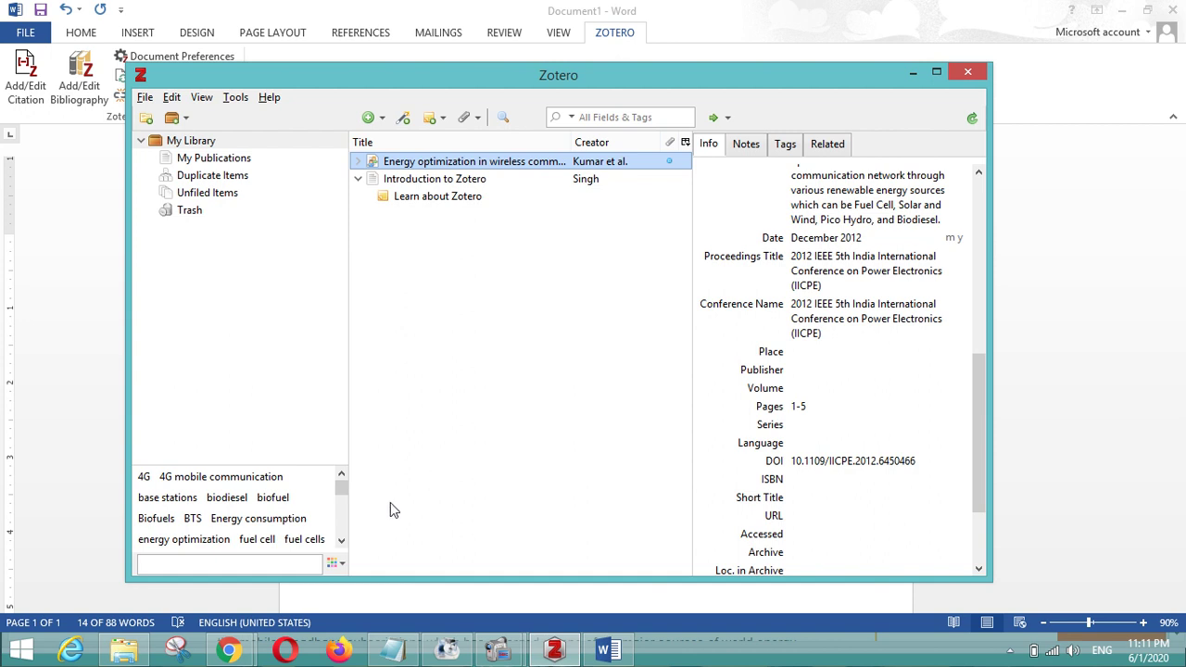
click(229, 650)
click(191, 566)
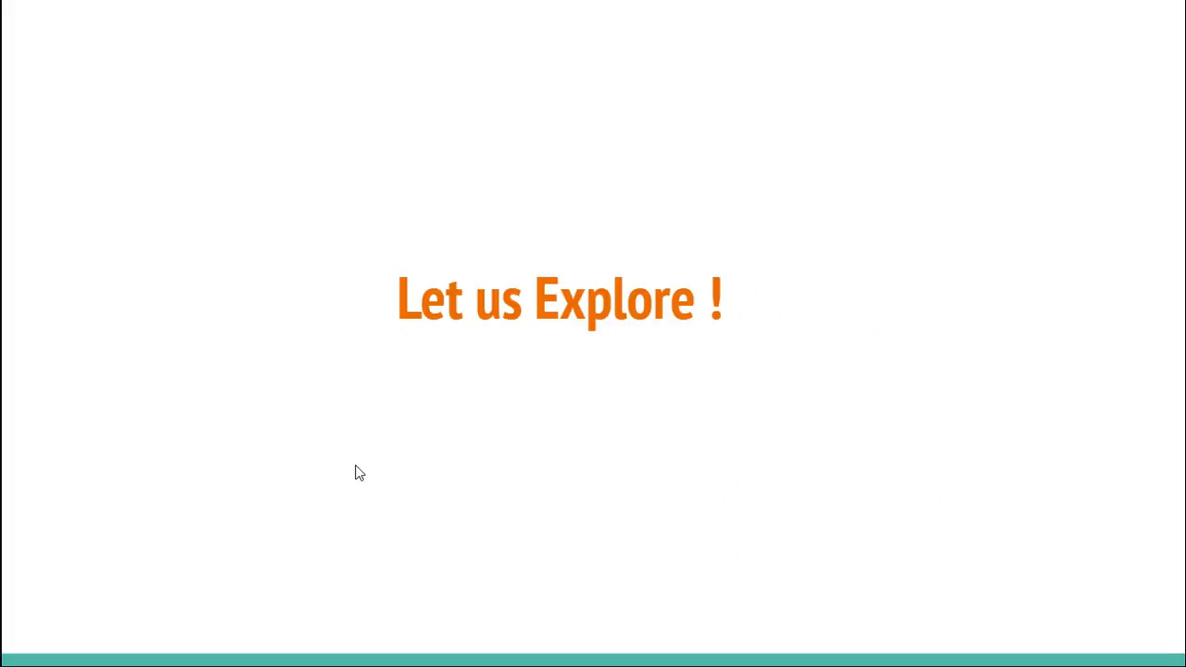
click(586, 383)
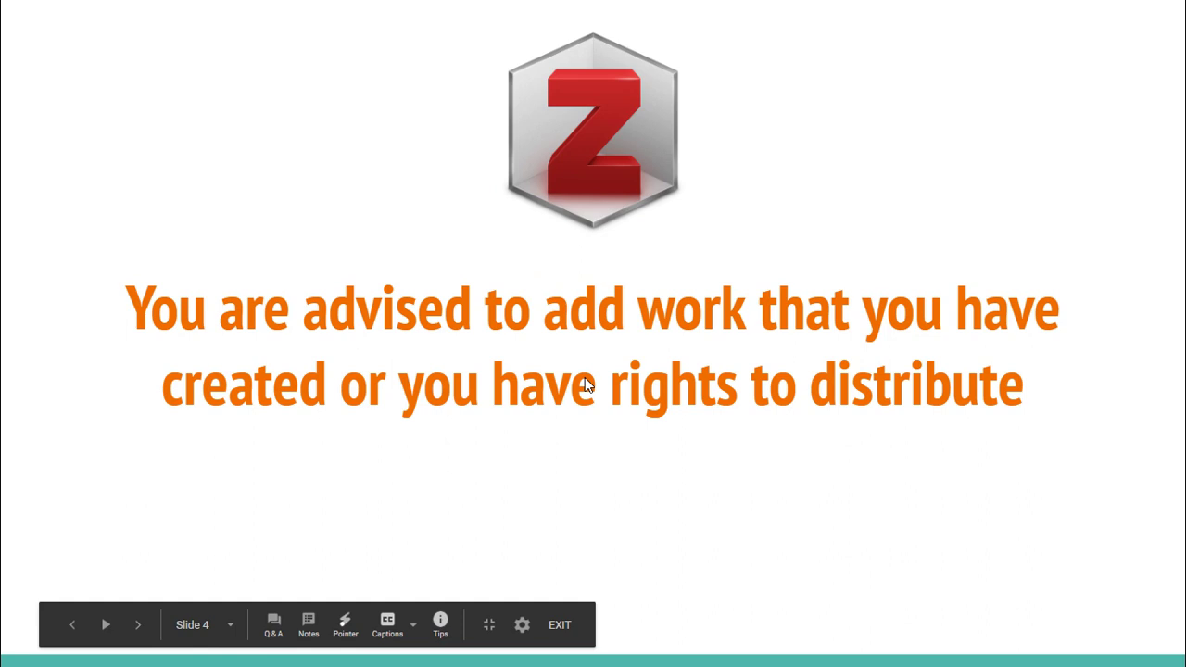